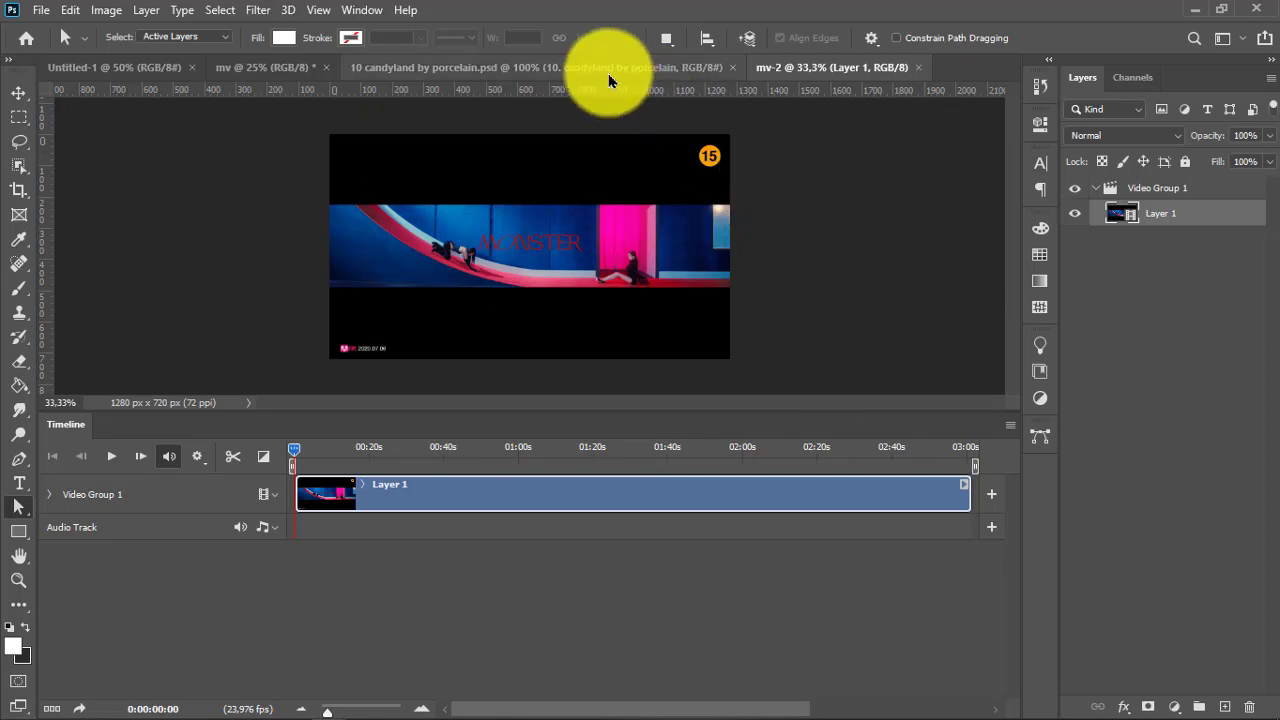
Copy the 10. candyland by porcelain coloring group from its PSD into the mv-2 video document and return to mv-2
{"action": "left_click_drag", "start_coordinate": [608, 70], "coordinate": [30, 328]}
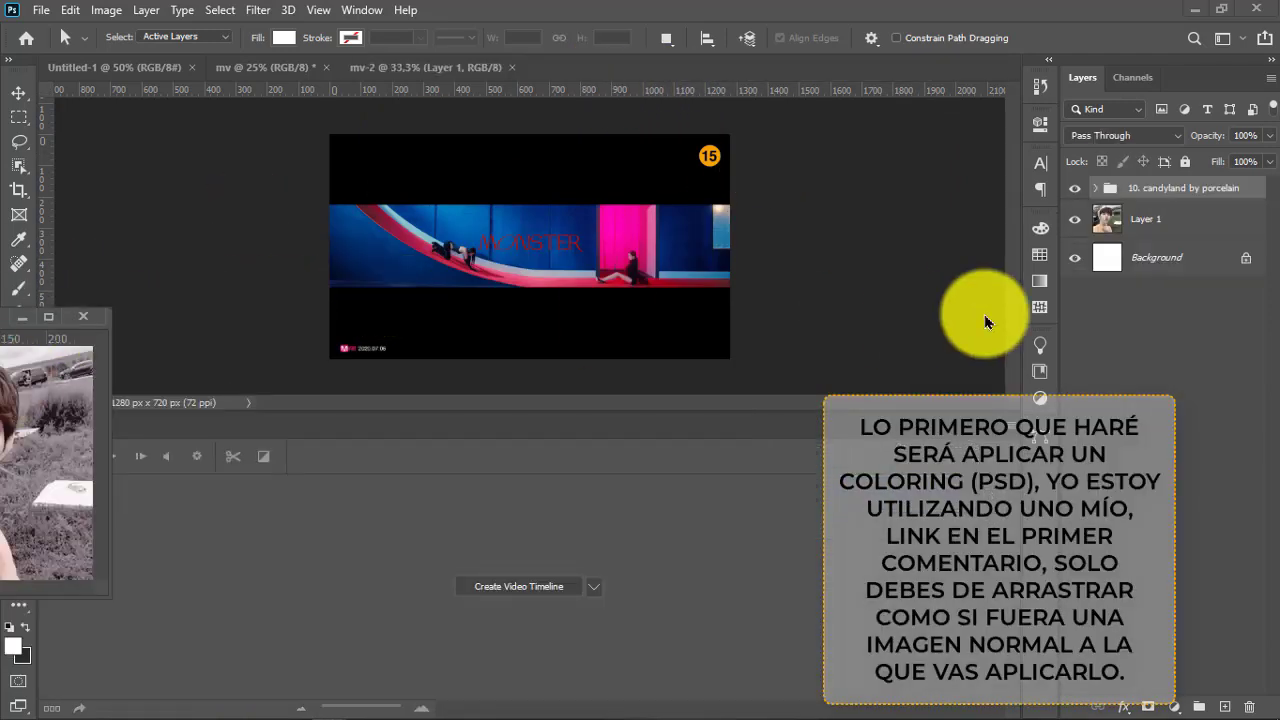
{"action": "left_click_drag", "start_coordinate": [1183, 200], "coordinate": [585, 237]}
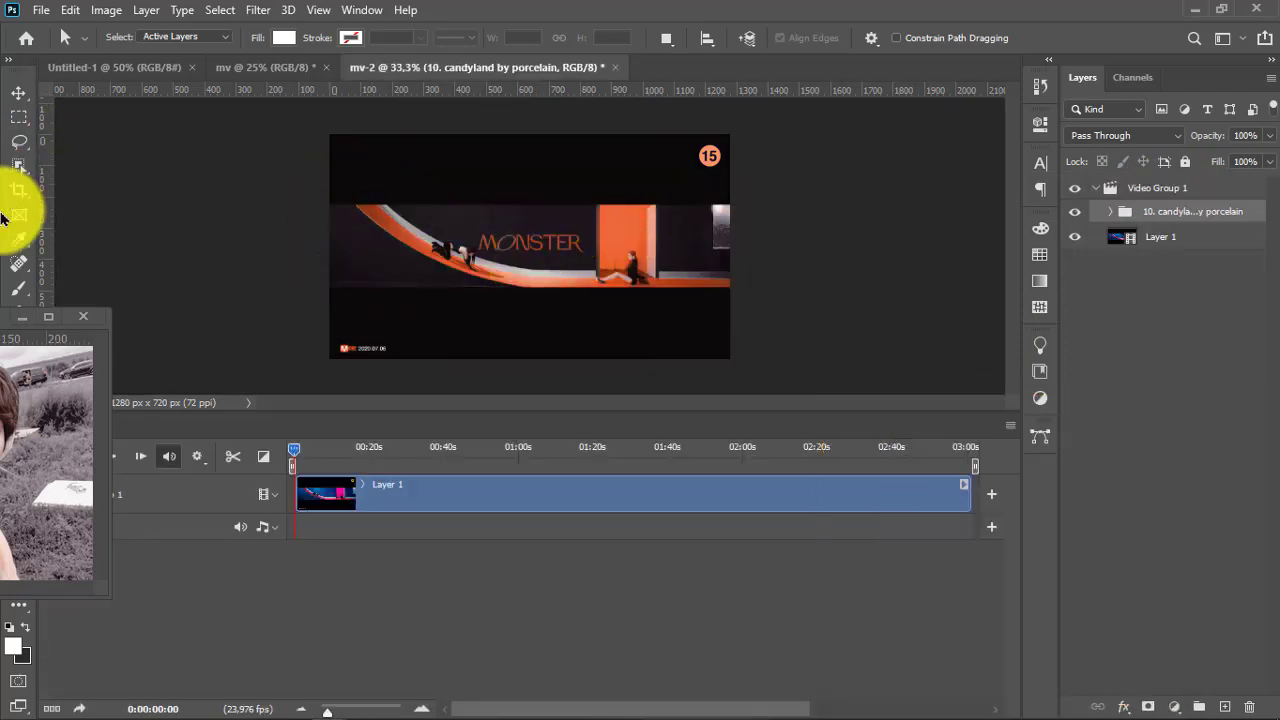
{"action": "left_click_drag", "start_coordinate": [5, 323], "coordinate": [628, 57]}
{"action": "left_click", "coordinate": [516, 72]}
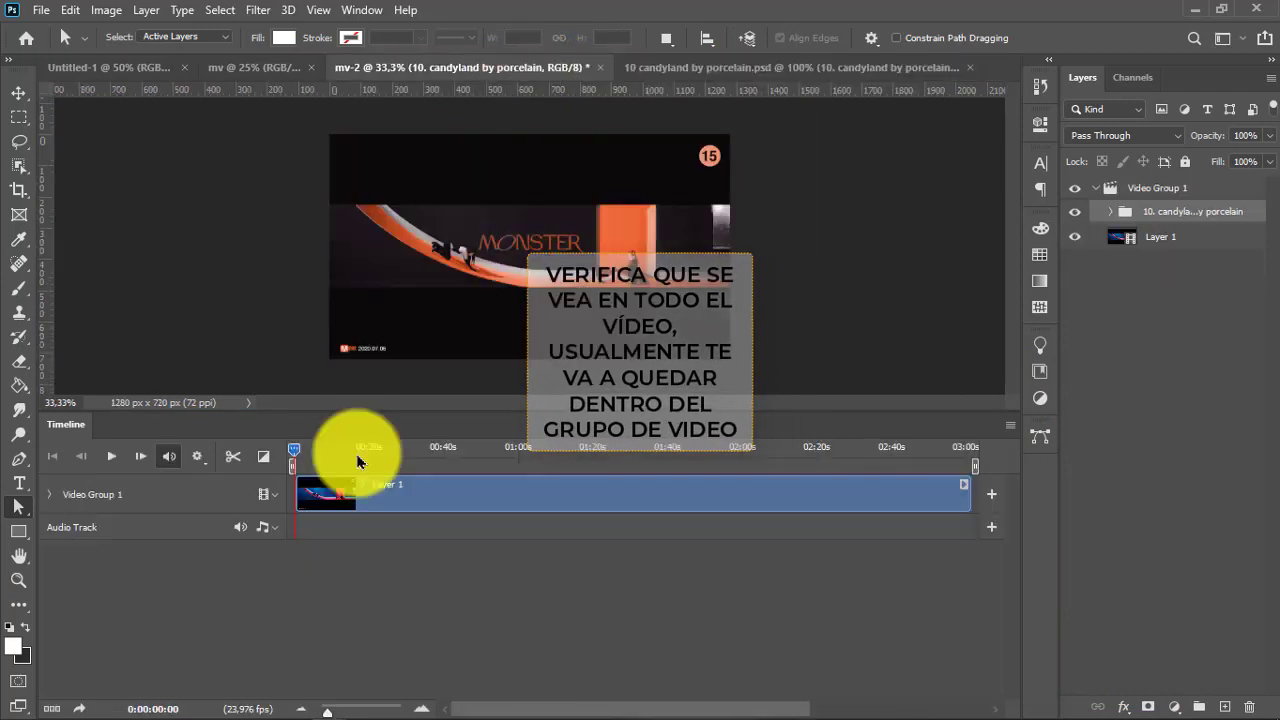
Preview the coloring over the video and move the coloring group out of Video Group 1 to the top of the layer stack
{"action": "left_click", "coordinate": [112, 458]}
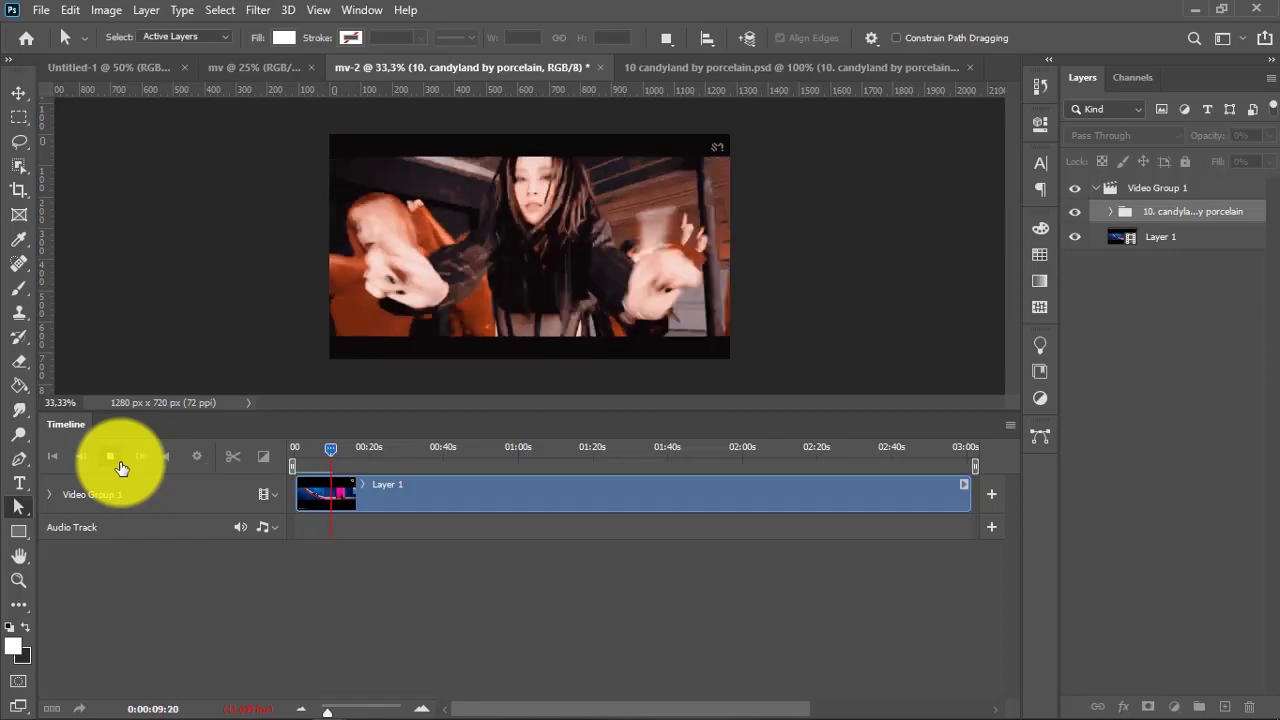
{"action": "left_click", "coordinate": [118, 464]}
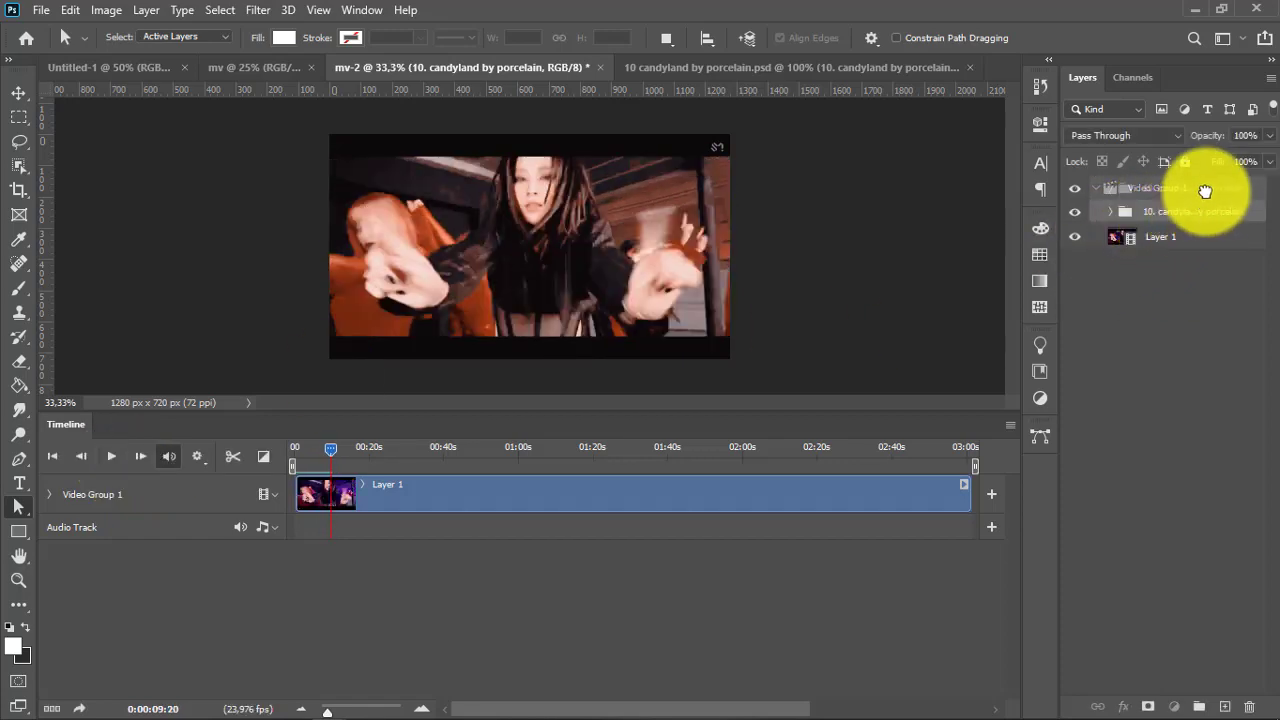
{"action": "left_click_drag", "start_coordinate": [1209, 178], "coordinate": [1194, 192]}
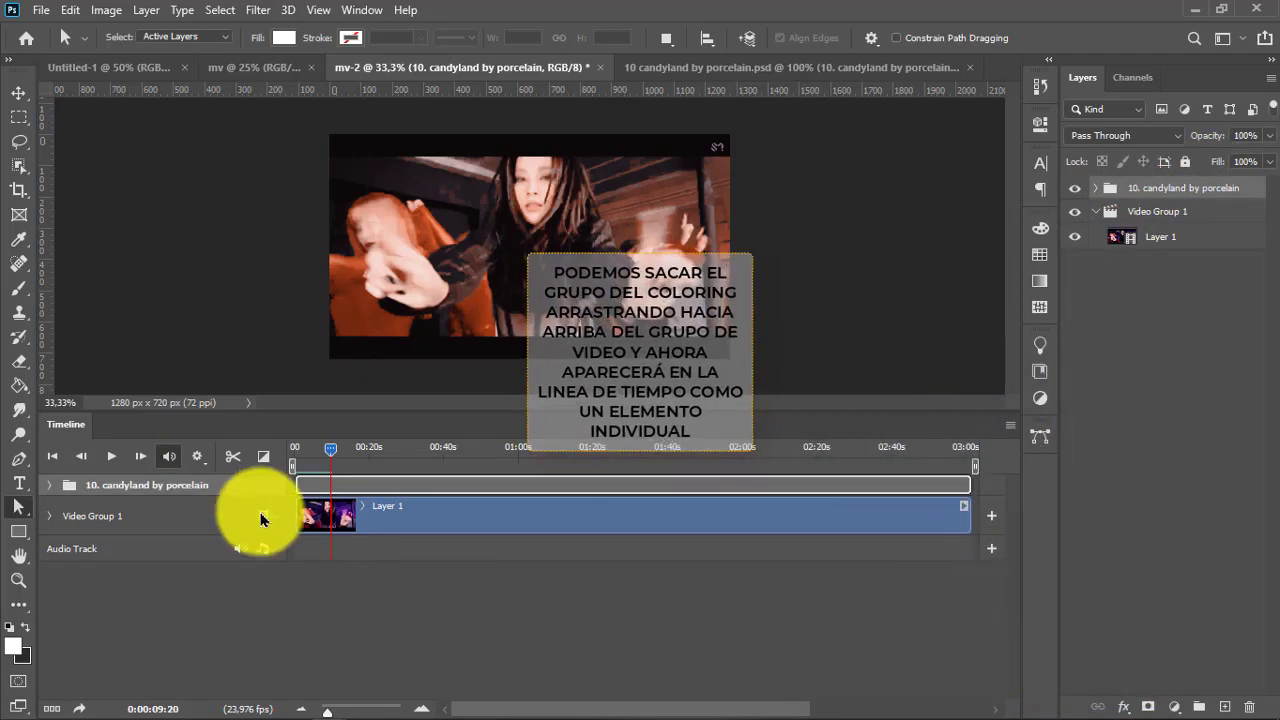
{"action": "left_click_drag", "start_coordinate": [295, 488], "coordinate": [114, 457]}
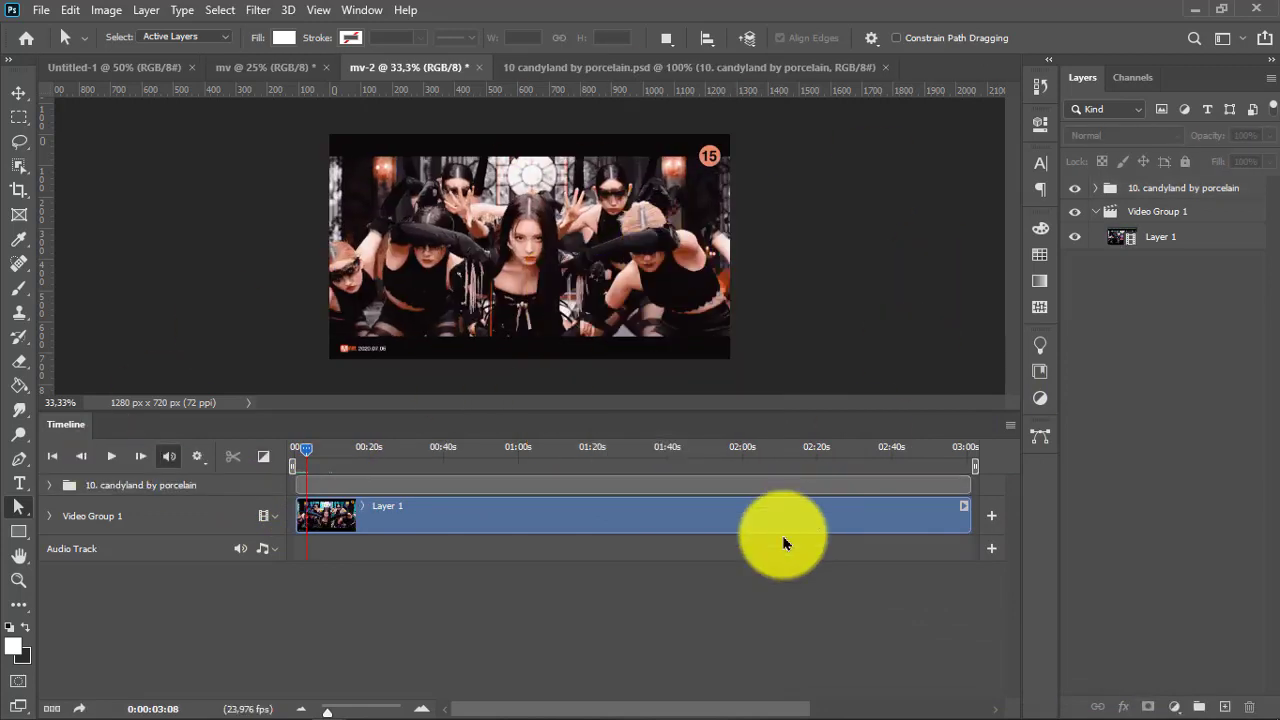
Collapse Video Group 1, enlarge the document view, and set the canvas size to 1400 x 1000 pixels
{"action": "left_click", "coordinate": [1094, 212]}
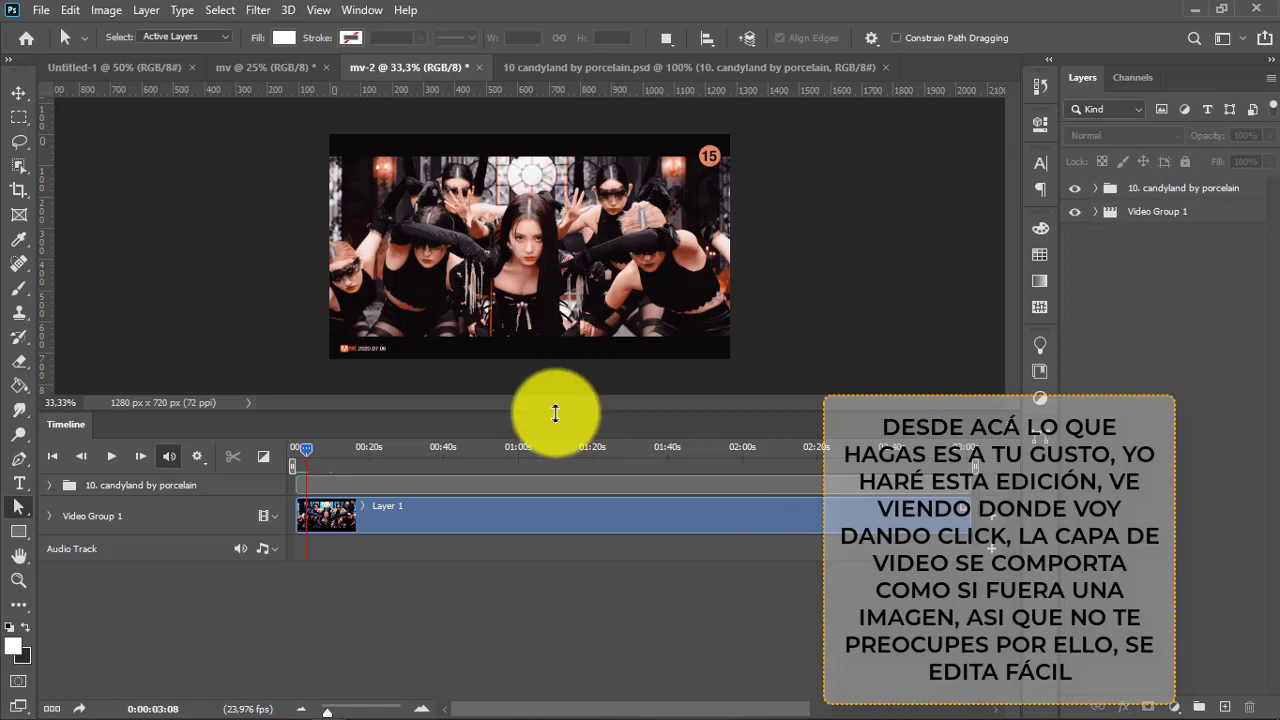
{"action": "left_click_drag", "start_coordinate": [556, 413], "coordinate": [543, 509]}
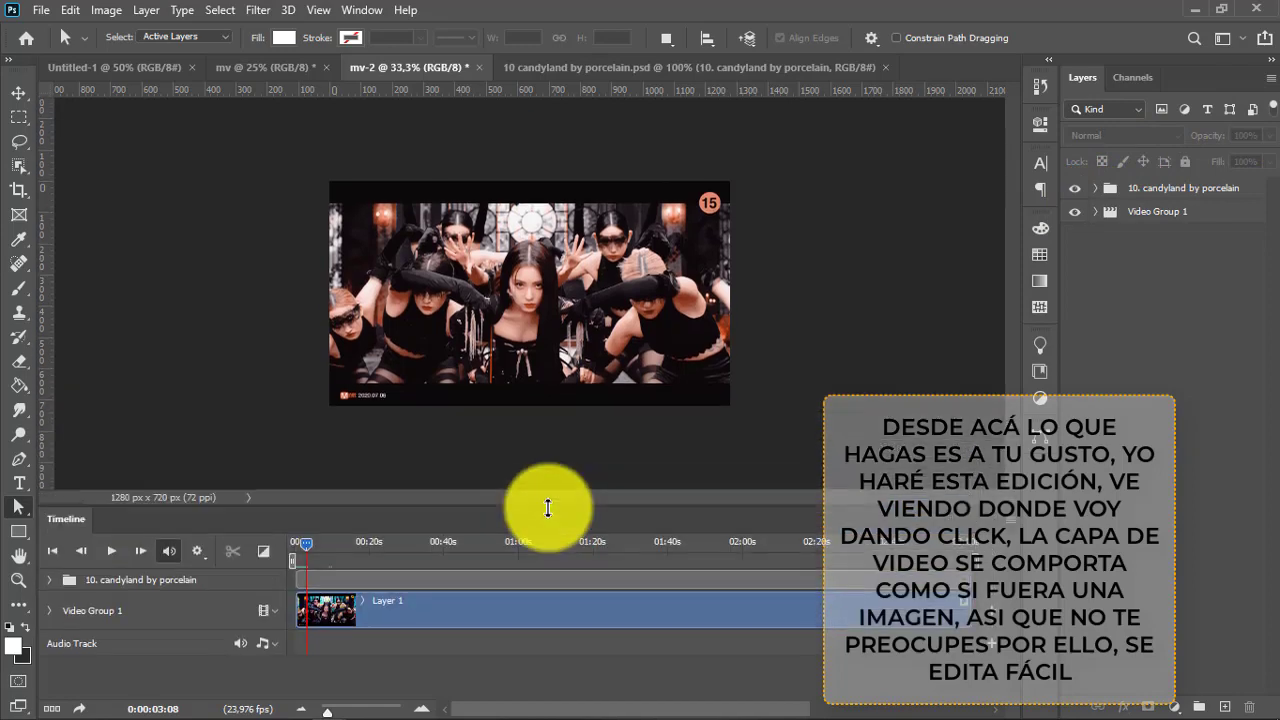
{"action": "left_click", "coordinate": [112, 12]}
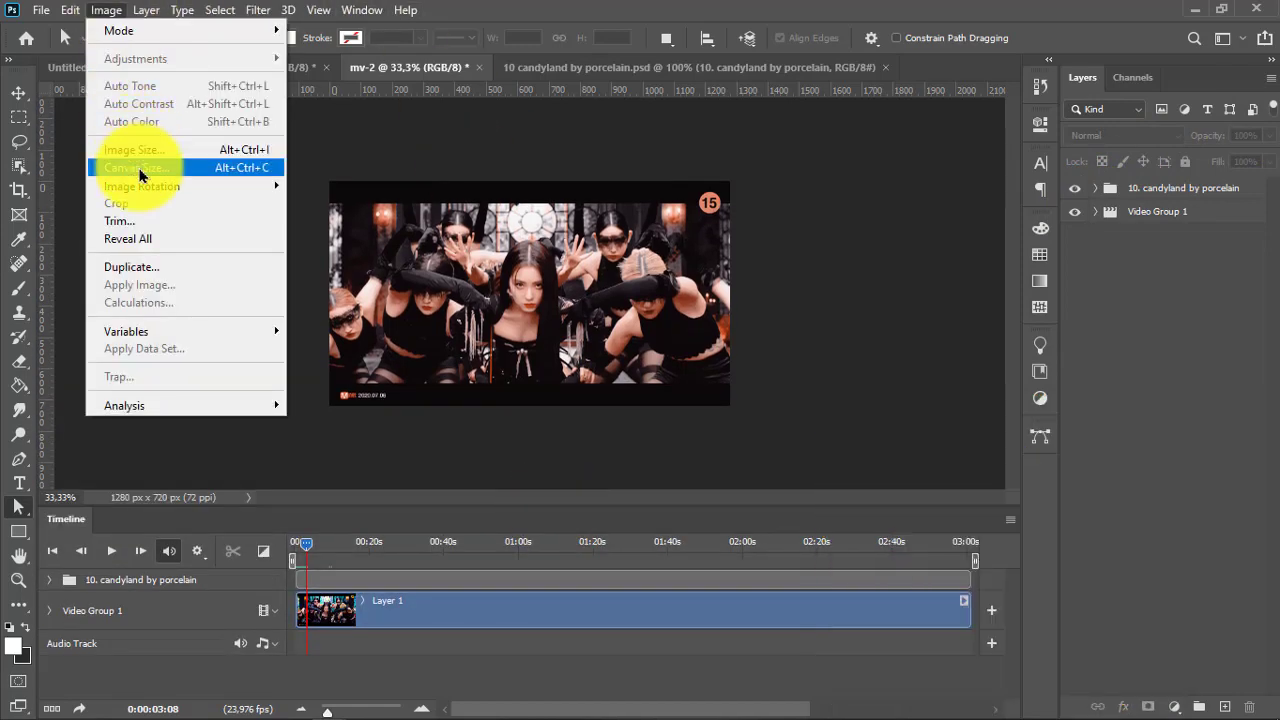
{"action": "left_click", "coordinate": [139, 170]}
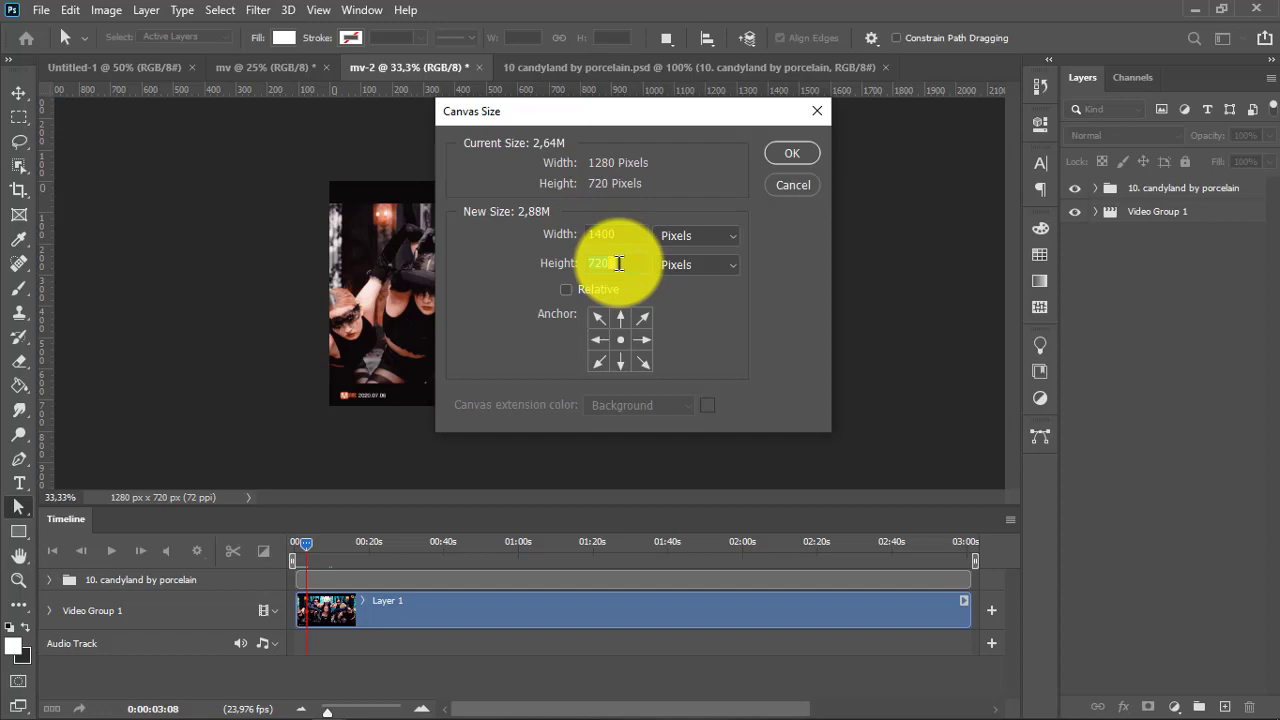
{"action": "key", "text": "Escape"}
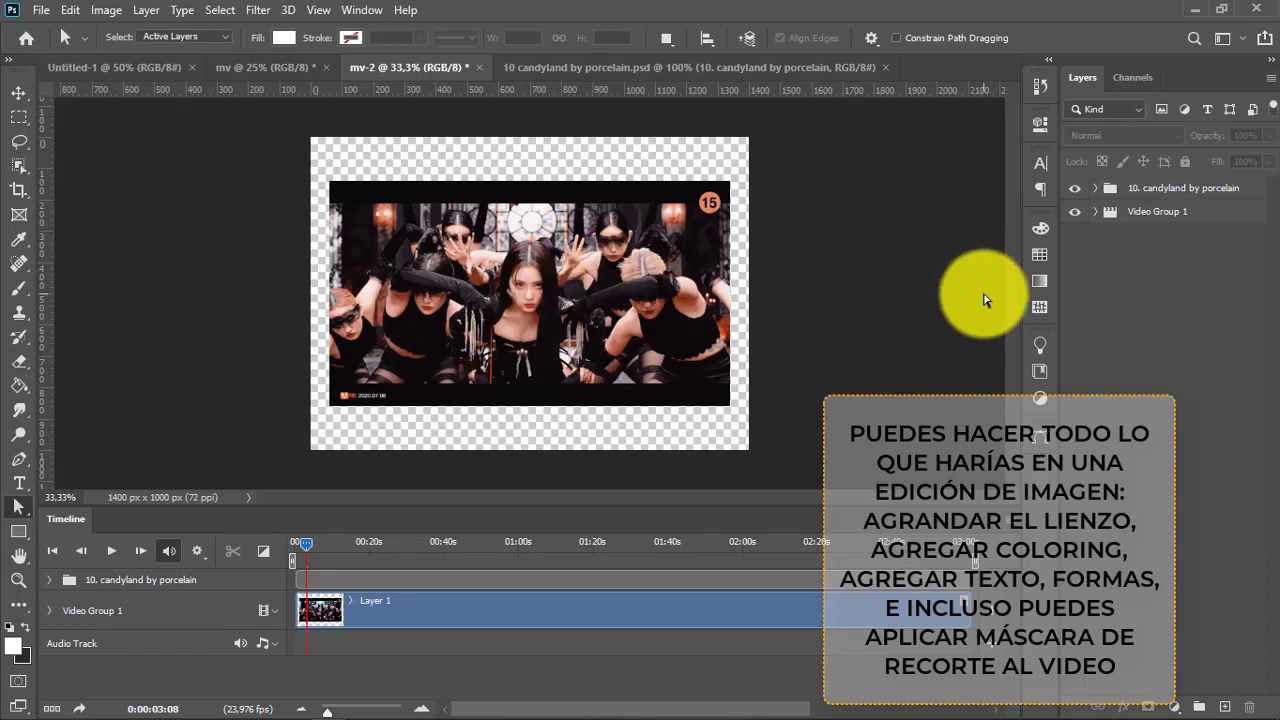
Add a new layer beneath Video Group 1, extend its clip to the full video length, and fill it with white
{"action": "left_click", "coordinate": [1160, 212]}
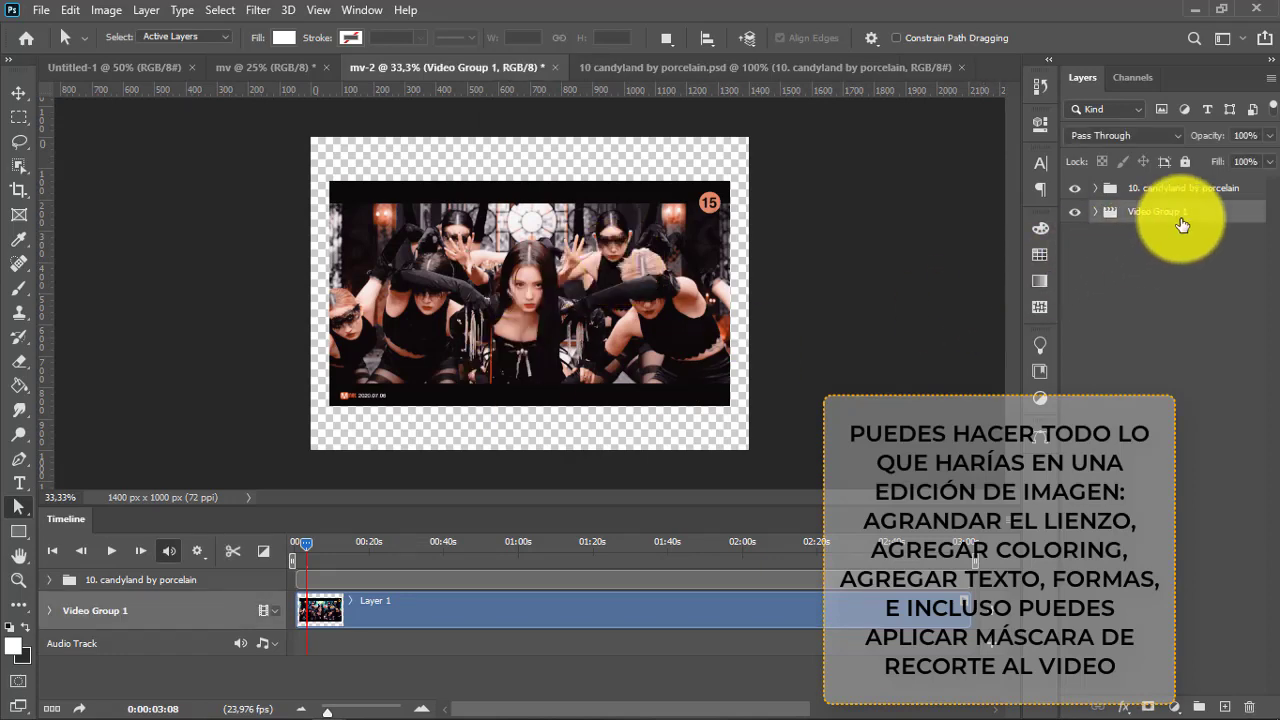
{"action": "key", "text": "ctrl+shift+n"}
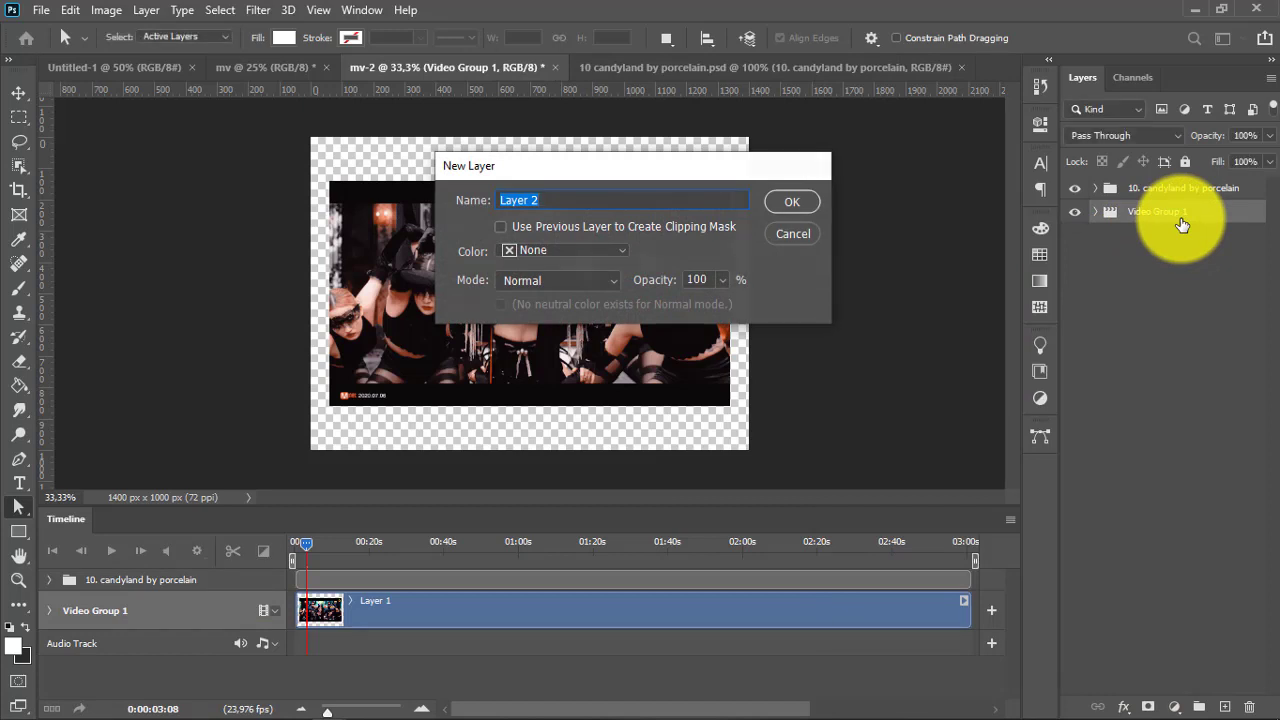
{"action": "key", "text": "Return"}
{"action": "left_click_drag", "start_coordinate": [1223, 217], "coordinate": [1203, 252]}
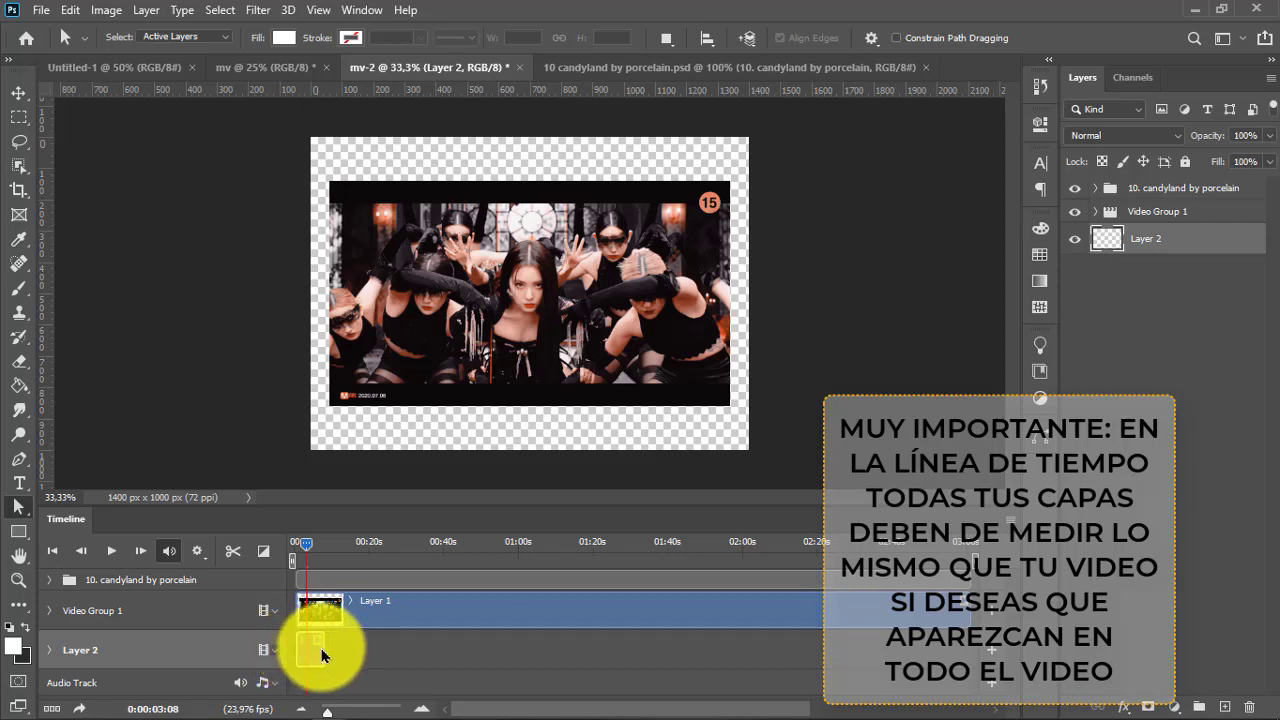
{"action": "left_click_drag", "start_coordinate": [321, 648], "coordinate": [969, 612]}
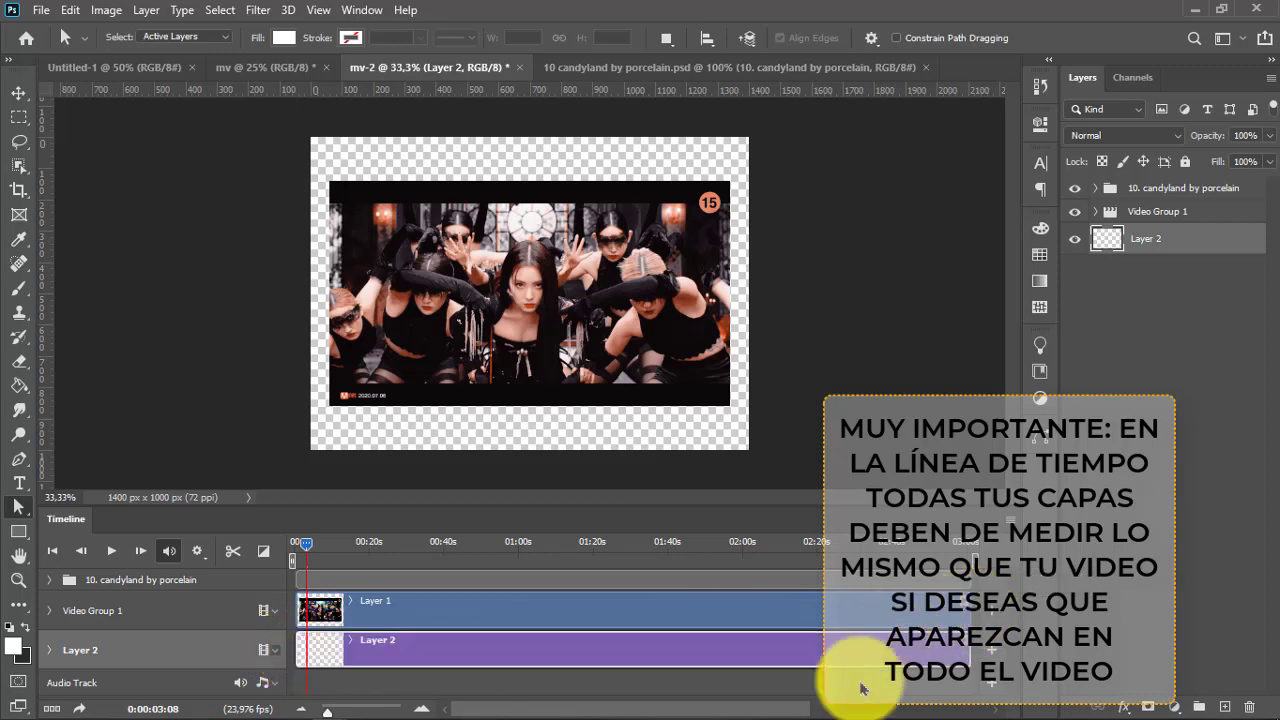
{"action": "left_click", "coordinate": [17, 392]}
{"action": "left_click", "coordinate": [386, 192]}
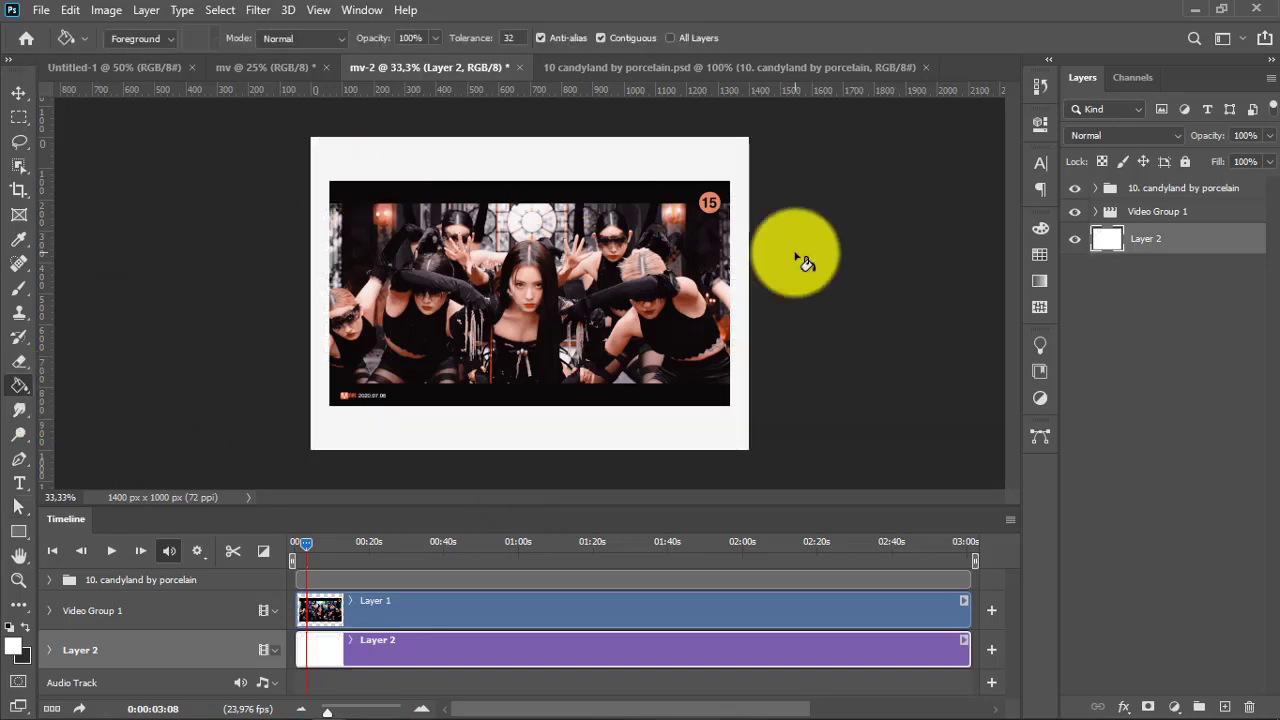
Add another empty layer above the white background layer and extend its clip to the full video length
{"action": "key", "text": "ctrl+shift+n"}
{"action": "key", "text": "Return"}
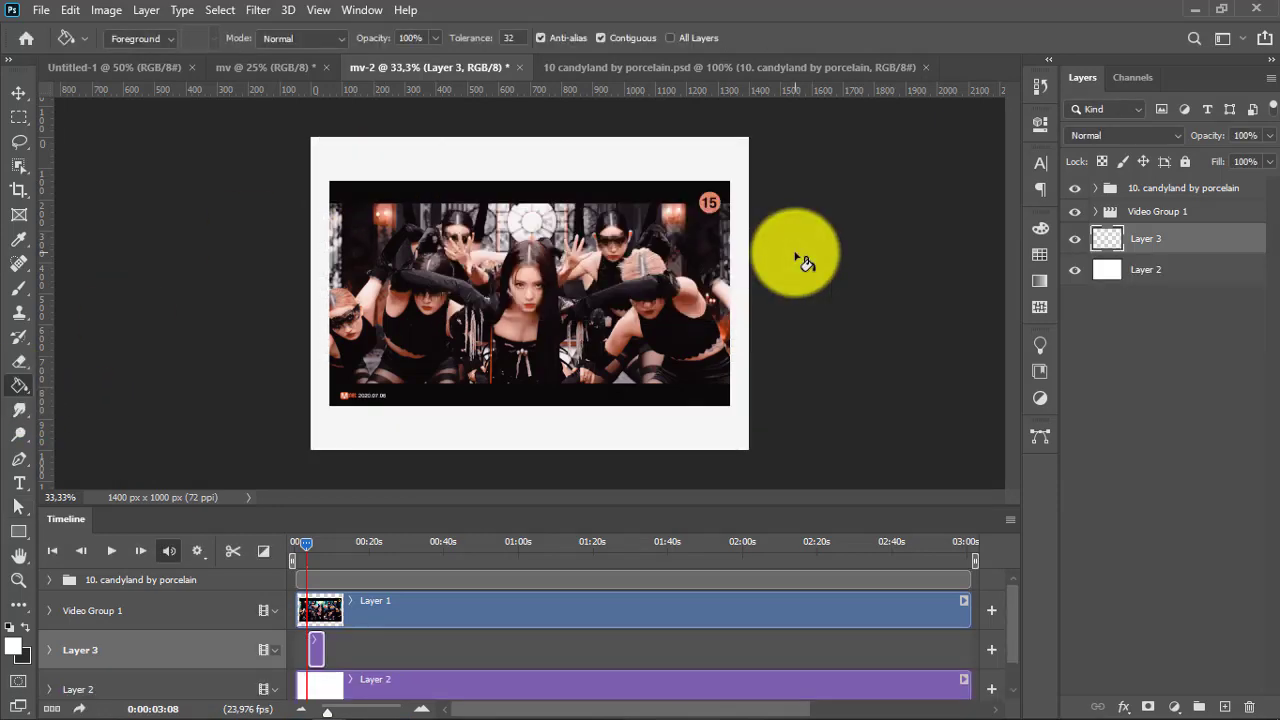
{"action": "left_click_drag", "start_coordinate": [288, 650], "coordinate": [970, 645]}
Paint a broad dark stroke across the empty layer with the 291 px rough-edged brush and shift it slightly down behind the video
{"action": "left_click", "coordinate": [27, 293]}
{"action": "left_click", "coordinate": [122, 38]}
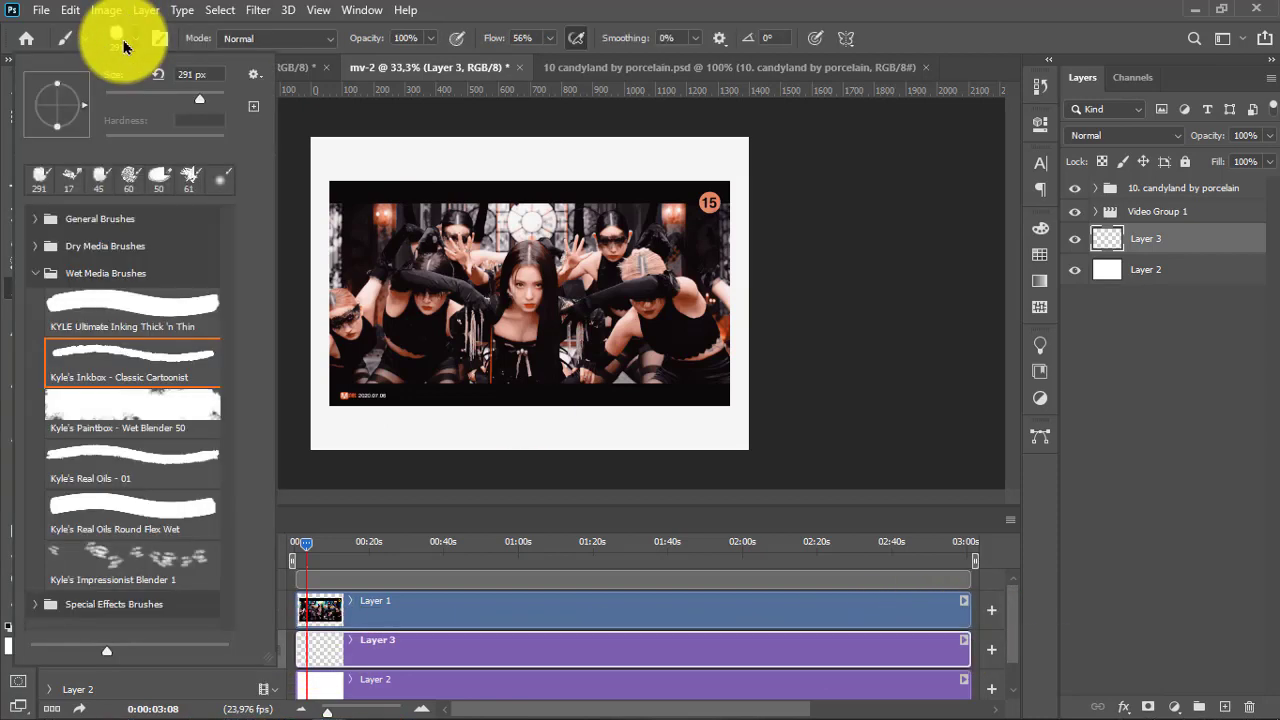
{"action": "left_click", "coordinate": [133, 40]}
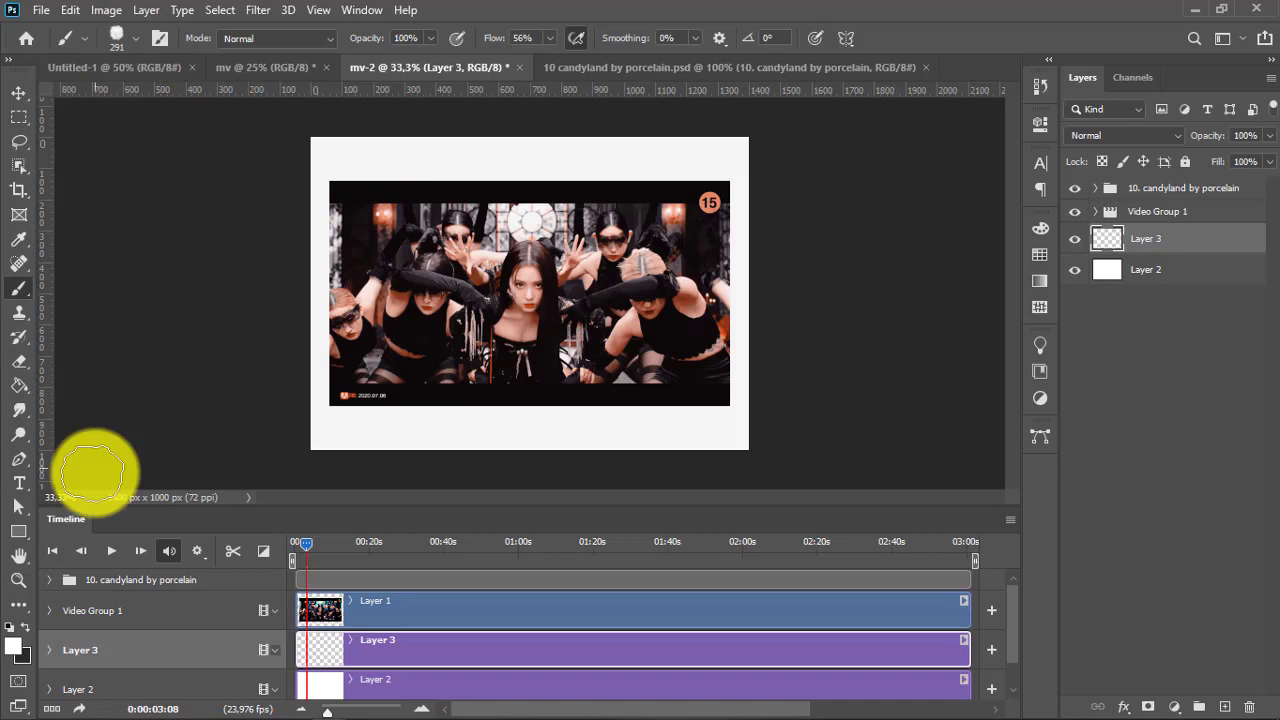
{"action": "mouse_move", "coordinate": [463, 215]}
{"action": "left_mouse_down"}
{"action": "mouse_move", "coordinate": [614, 214]}
{"action": "mouse_move", "coordinate": [600, 229]}
{"action": "left_mouse_up"}
{"action": "left_click", "coordinate": [19, 93]}
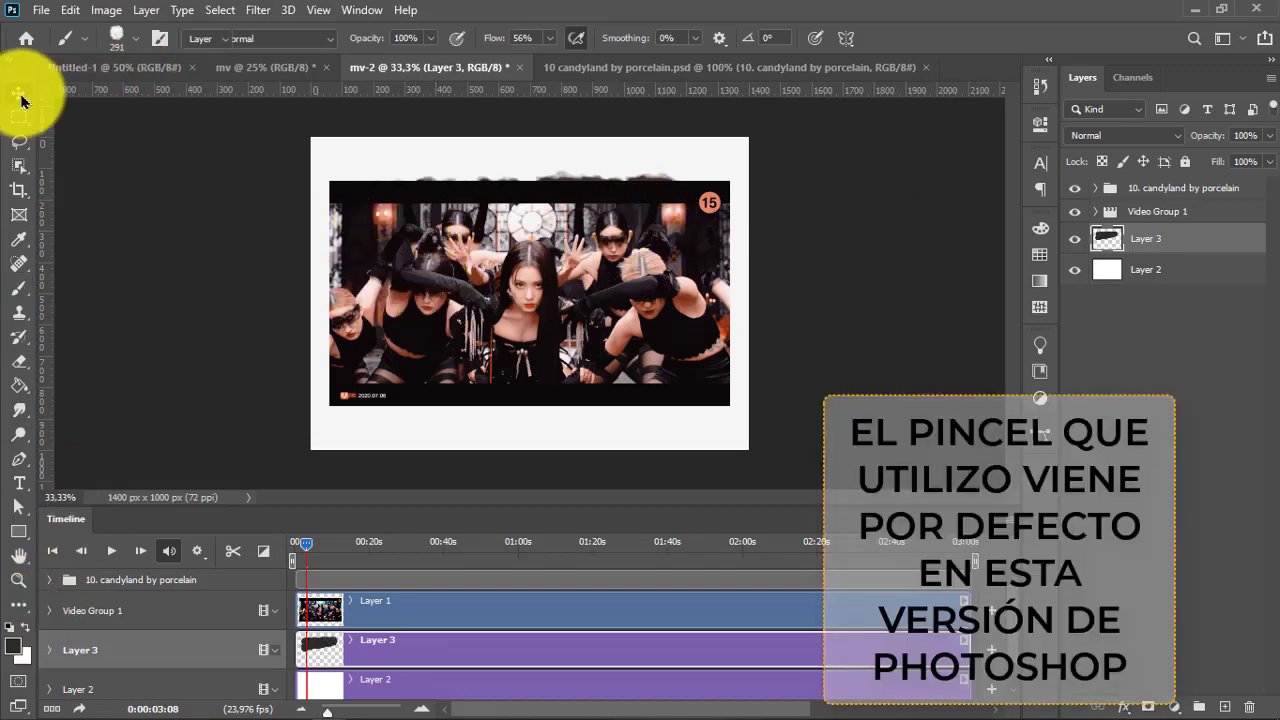
{"action": "left_click_drag", "start_coordinate": [527, 153], "coordinate": [527, 167]}
Move the brush stroke layer into Video Group 1 below the video and clip the video layer to the stroke
{"action": "left_click", "coordinate": [19, 288]}
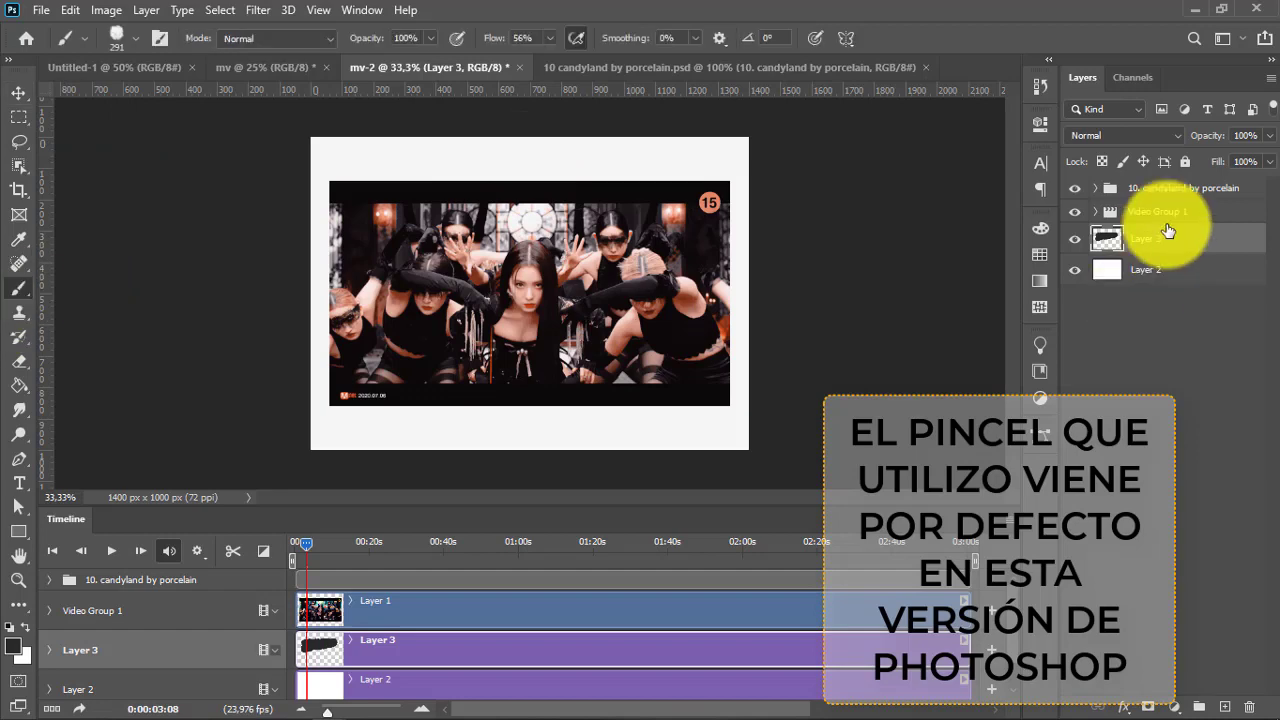
{"action": "left_click_drag", "start_coordinate": [1099, 220], "coordinate": [1154, 273]}
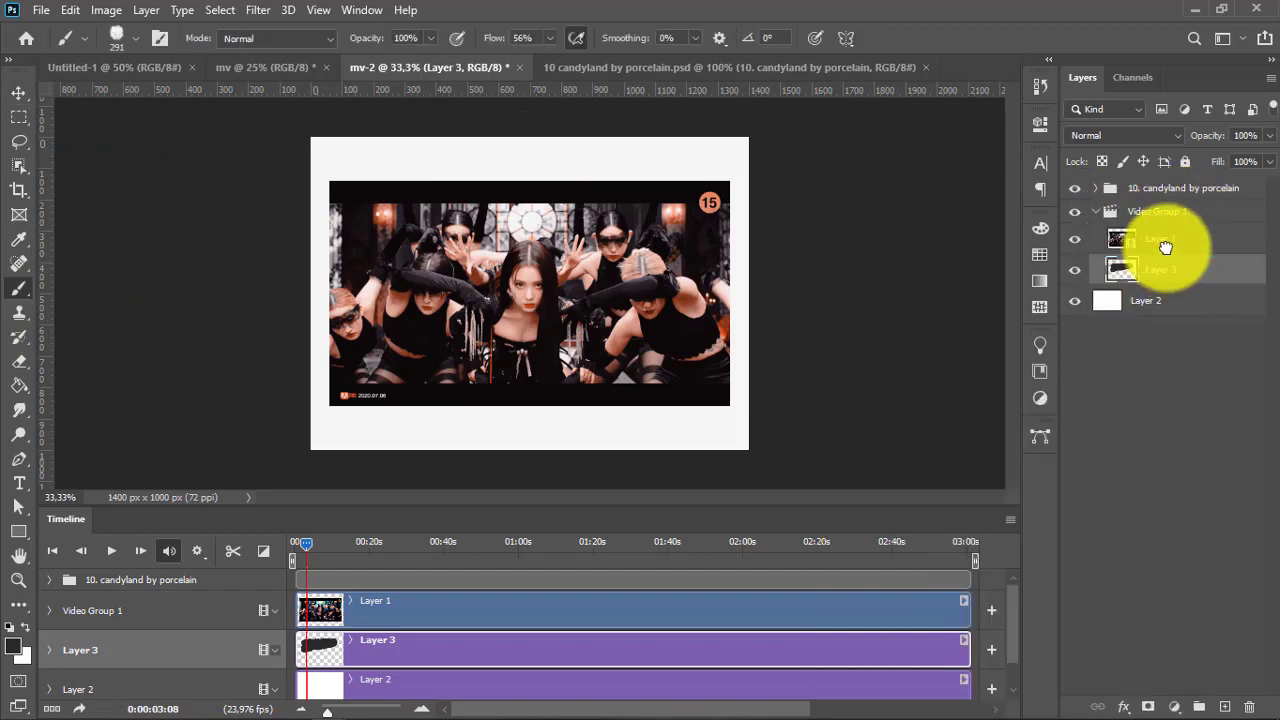
{"action": "right_click", "coordinate": [1212, 249]}
{"action": "left_click", "coordinate": [1130, 354]}
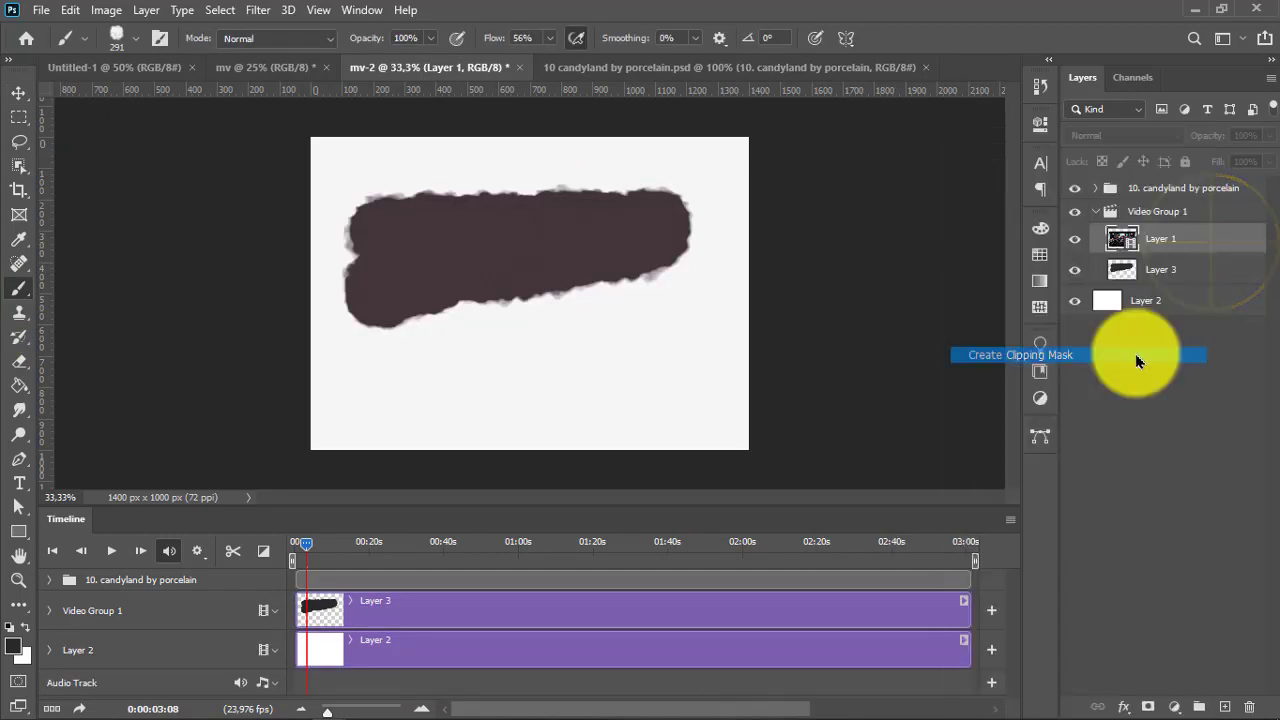
Paint further strokes on the clipping base to reveal more of the video's lower part, and move both layers about 33 px right
{"action": "left_click", "coordinate": [1135, 270]}
{"action": "left_click", "coordinate": [18, 92]}
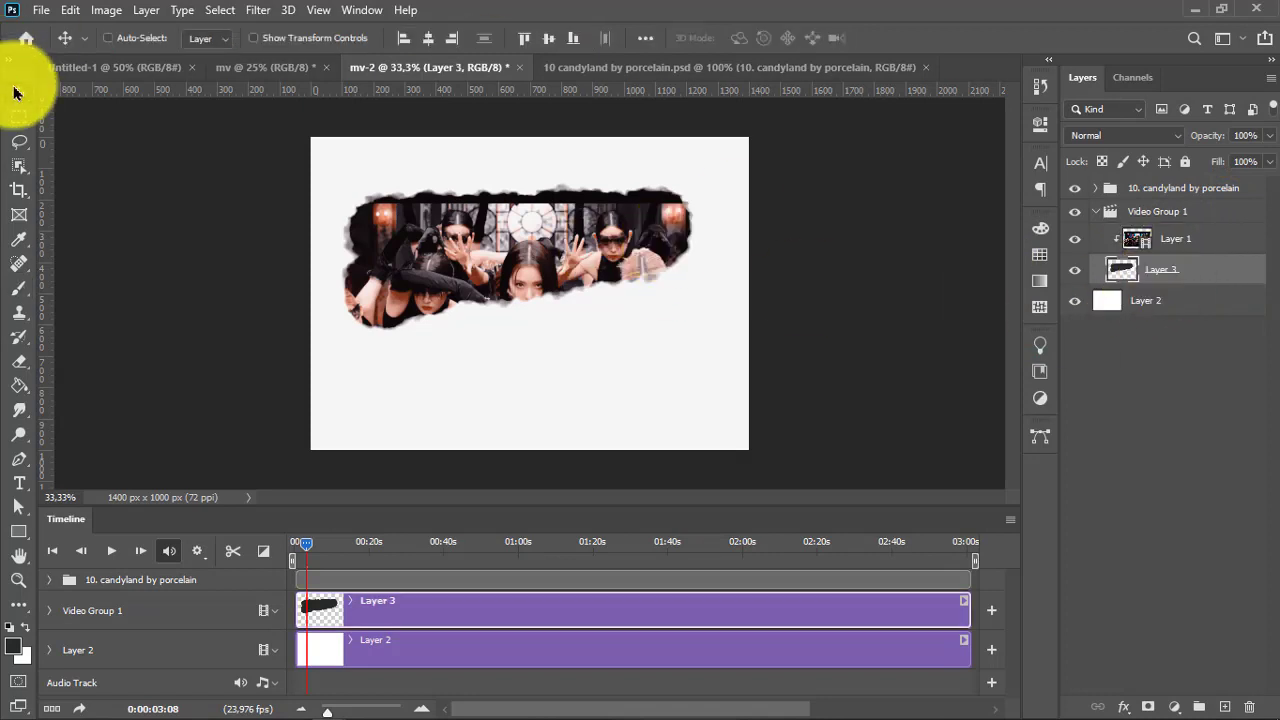
{"action": "left_click", "coordinate": [18, 287]}
{"action": "mouse_move", "coordinate": [400, 294]}
{"action": "left_mouse_down"}
{"action": "mouse_move", "coordinate": [508, 318]}
{"action": "mouse_move", "coordinate": [644, 306]}
{"action": "mouse_move", "coordinate": [456, 339]}
{"action": "mouse_move", "coordinate": [632, 348]}
{"action": "mouse_move", "coordinate": [450, 374]}
{"action": "mouse_move", "coordinate": [549, 337]}
{"action": "mouse_move", "coordinate": [435, 352]}
{"action": "mouse_move", "coordinate": [630, 325]}
{"action": "left_mouse_up"}
{"action": "left_click", "coordinate": [18, 92]}
{"action": "left_click_drag", "start_coordinate": [673, 288], "coordinate": [684, 288]}
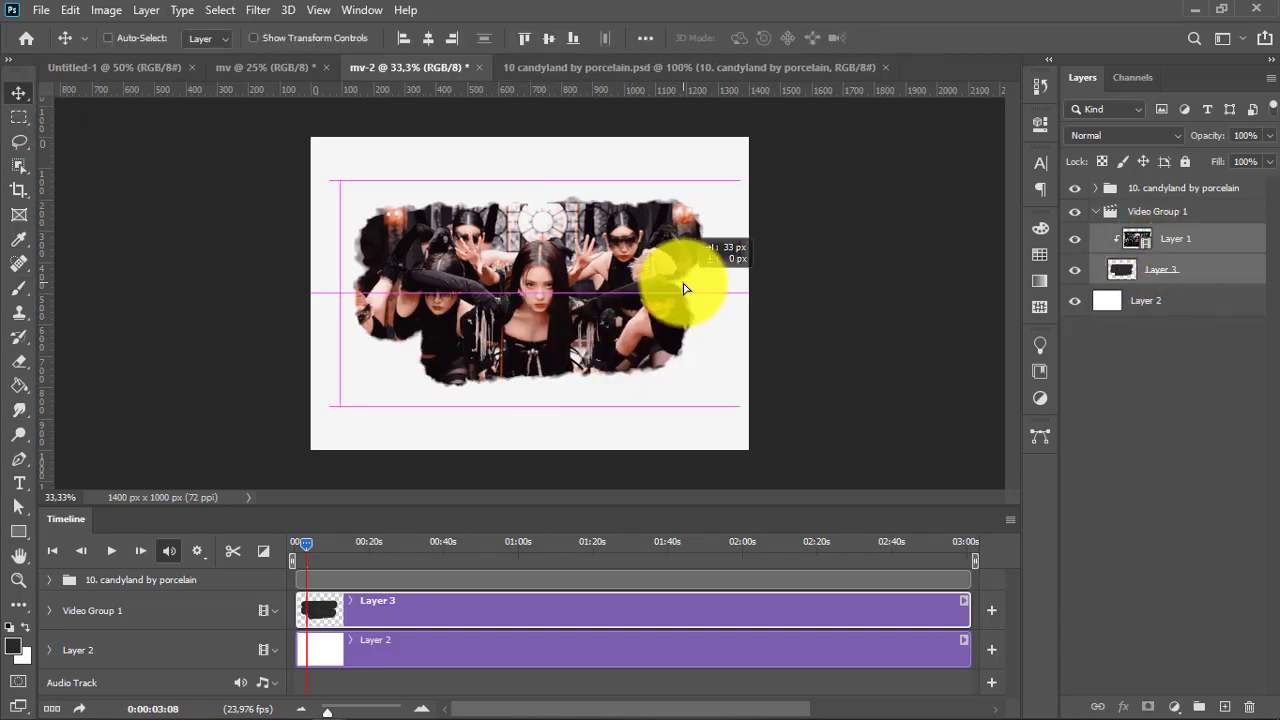
Play the masked video from the start to check it, and return the playhead to 0:00
{"action": "left_click", "coordinate": [1140, 302]}
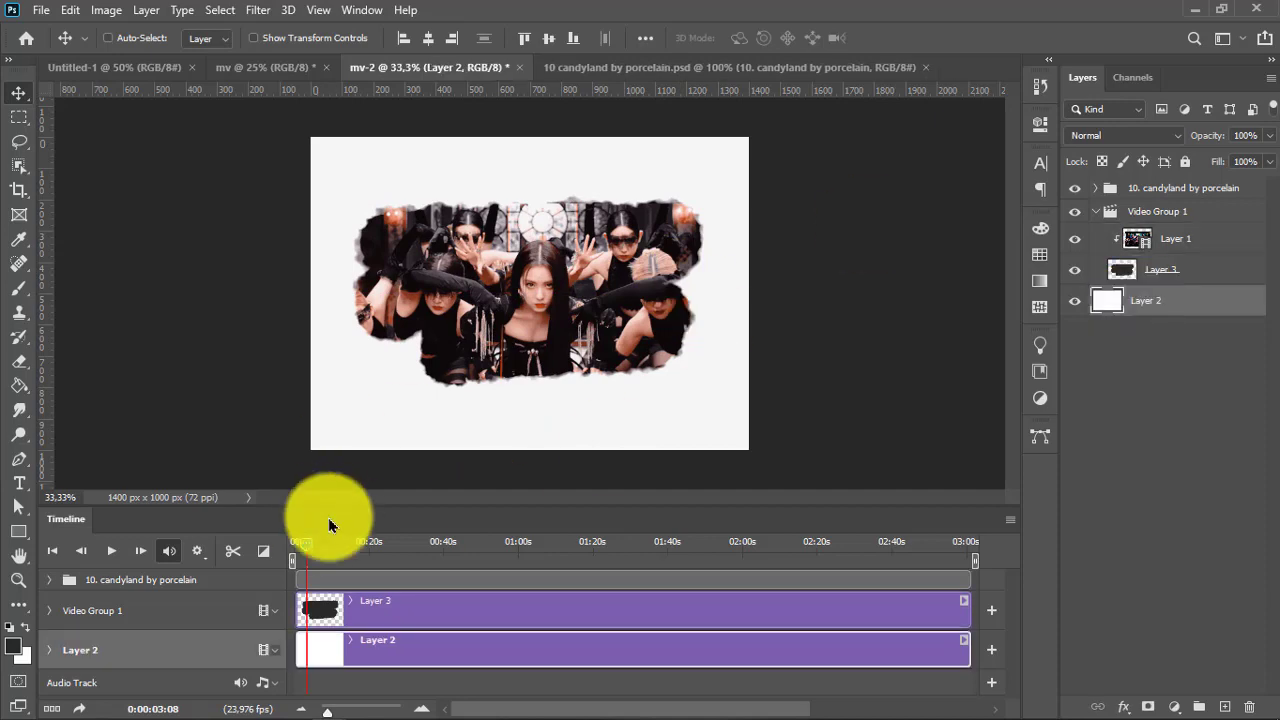
{"action": "left_click_drag", "start_coordinate": [306, 551], "coordinate": [294, 545]}
{"action": "left_click", "coordinate": [111, 551]}
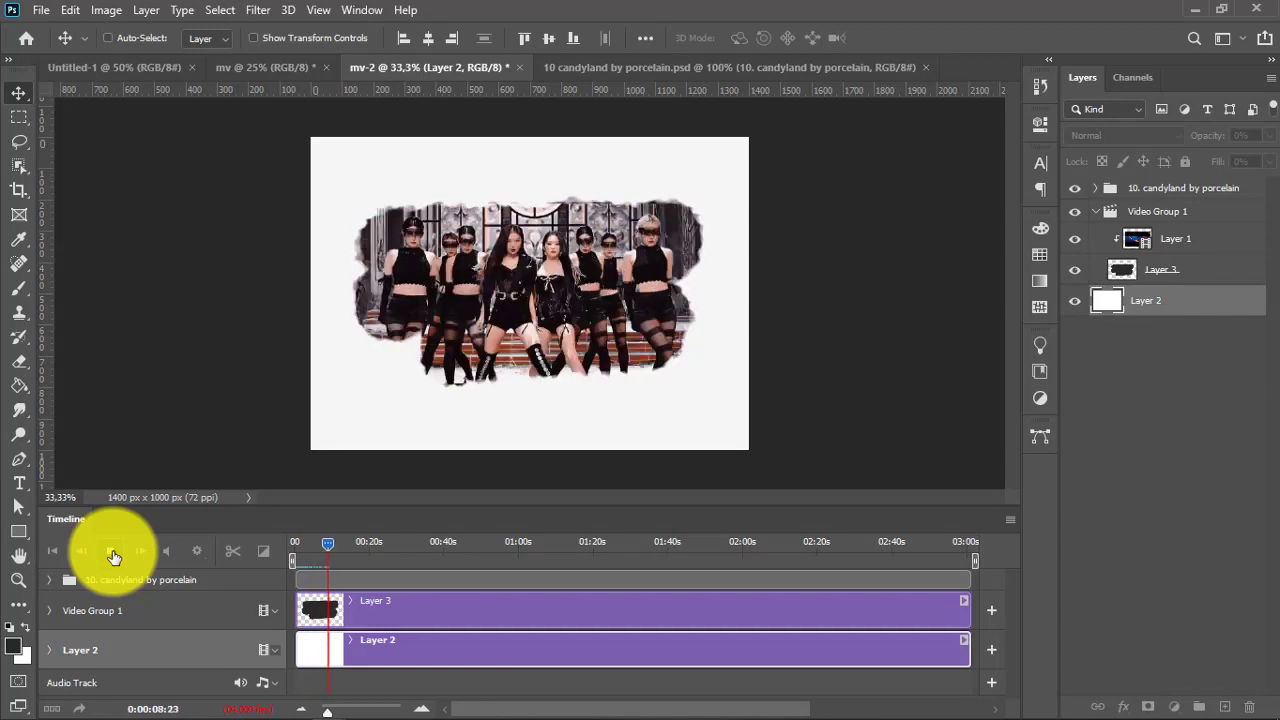
{"action": "left_click", "coordinate": [113, 556]}
{"action": "left_click", "coordinate": [330, 551]}
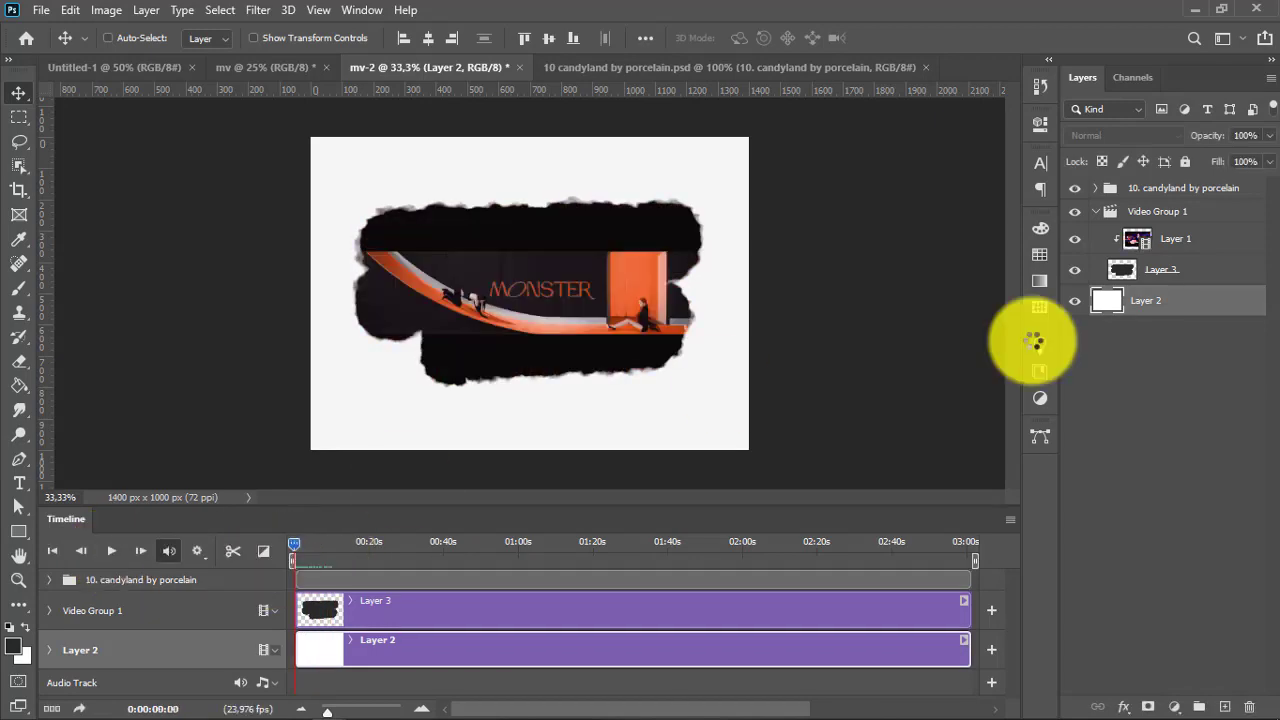
Add a red 112 pt Montserrat text layer above the white background with MONSTER repeated on three lines
{"action": "left_click", "coordinate": [19, 483]}
{"action": "left_click", "coordinate": [383, 192]}
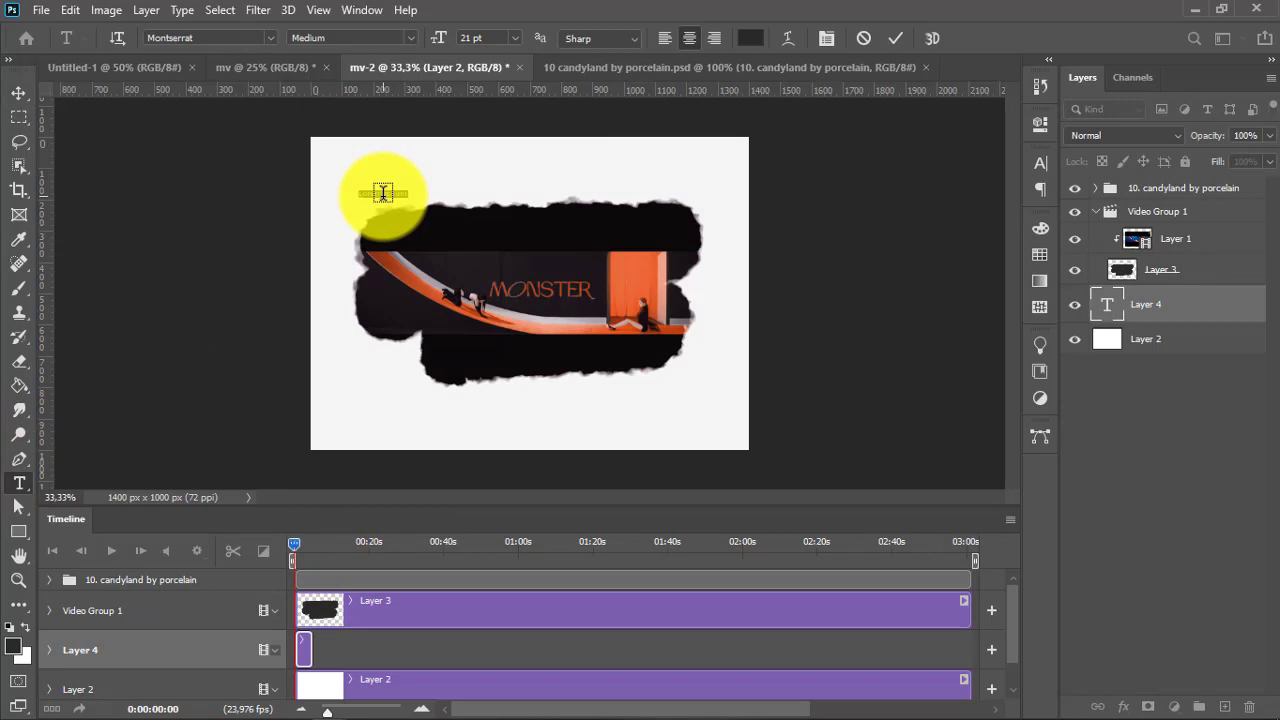
{"action": "left_click_drag", "start_coordinate": [443, 37], "coordinate": [528, 37]}
{"action": "left_click", "coordinate": [751, 38]}
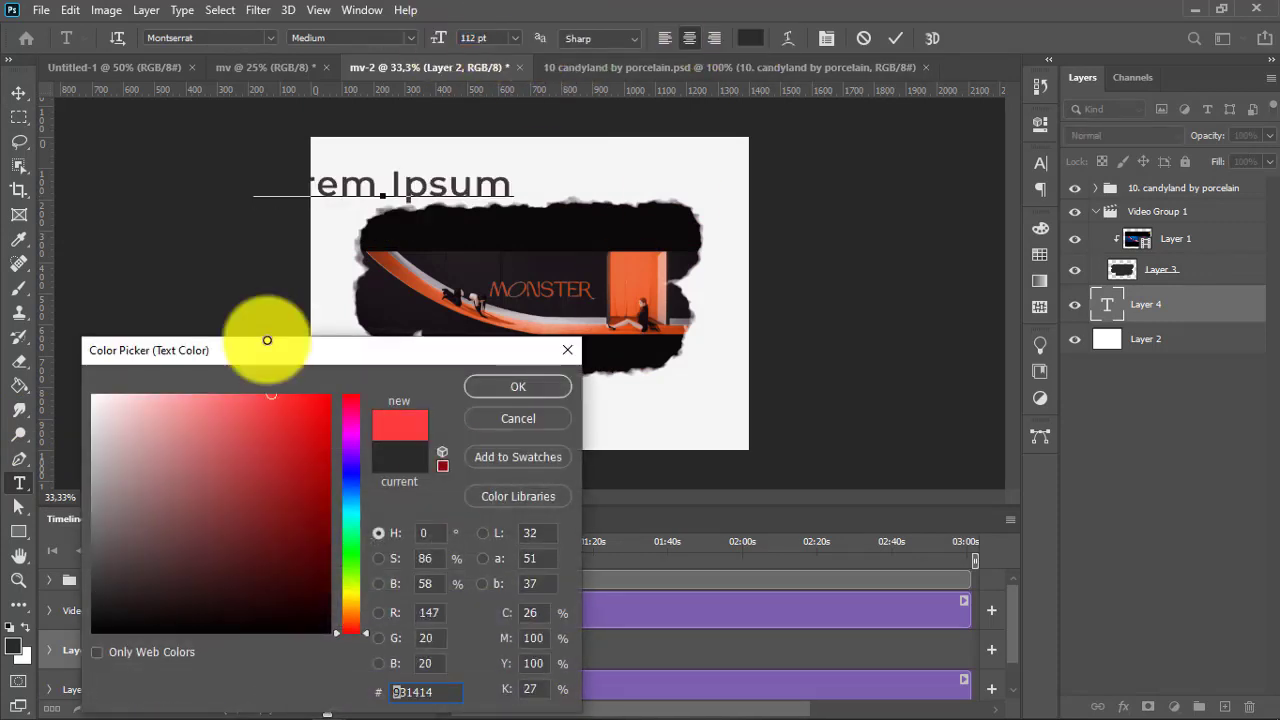
{"action": "left_click", "coordinate": [481, 388]}
{"action": "type", "text": "MONSTER"}
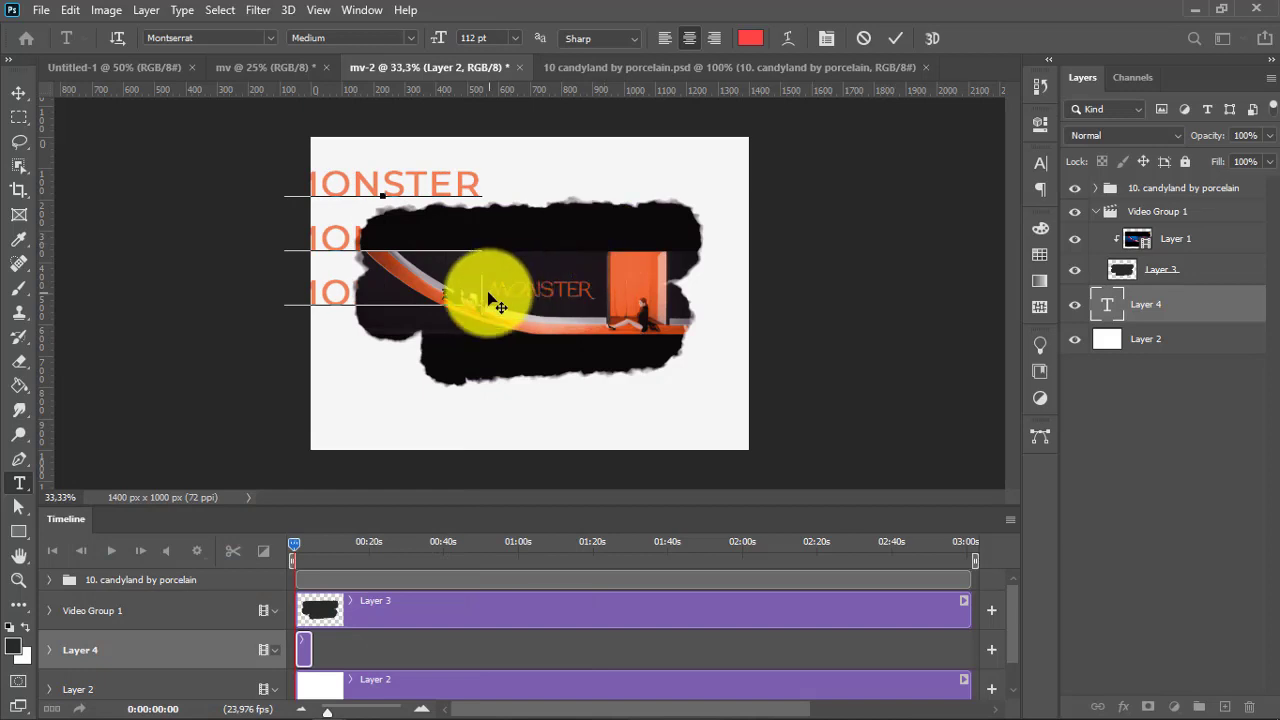
Set the MONSTER text to ExtraBold and change the middle line to the MADE Soulmaze outline font
{"action": "key", "text": "ctrl+a"}
{"action": "left_click", "coordinate": [380, 38]}
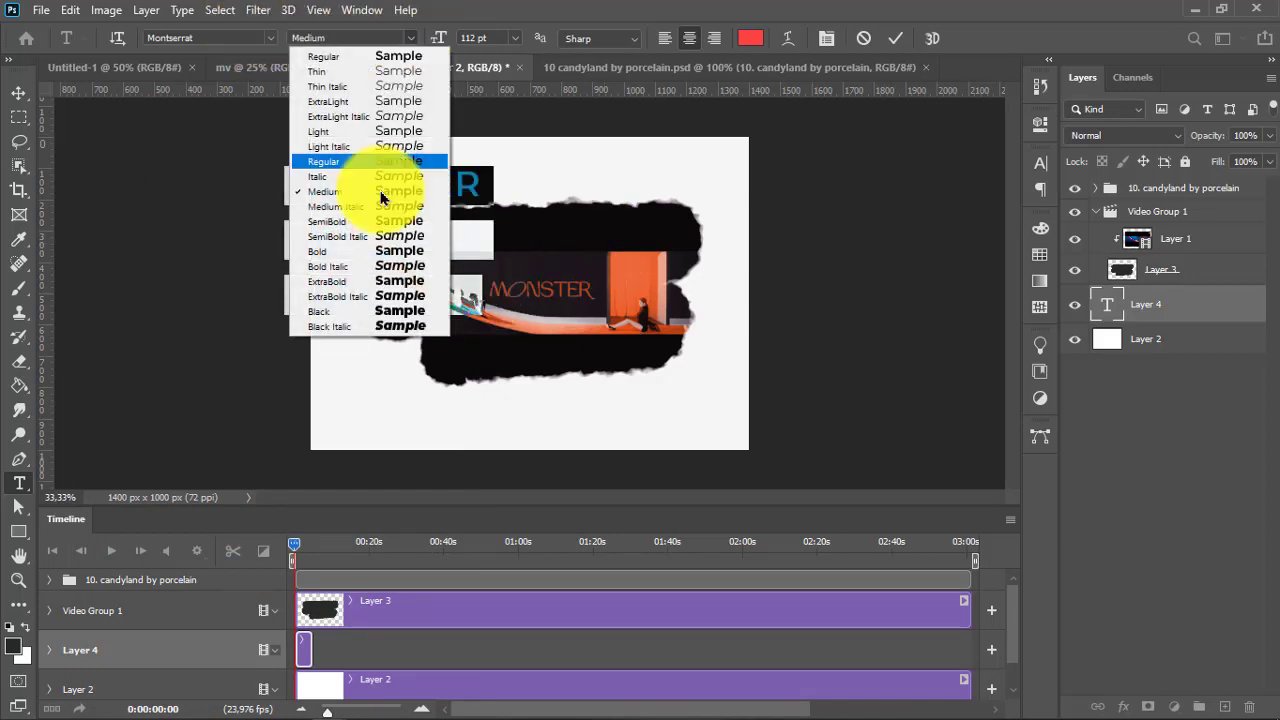
{"action": "left_click", "coordinate": [385, 281]}
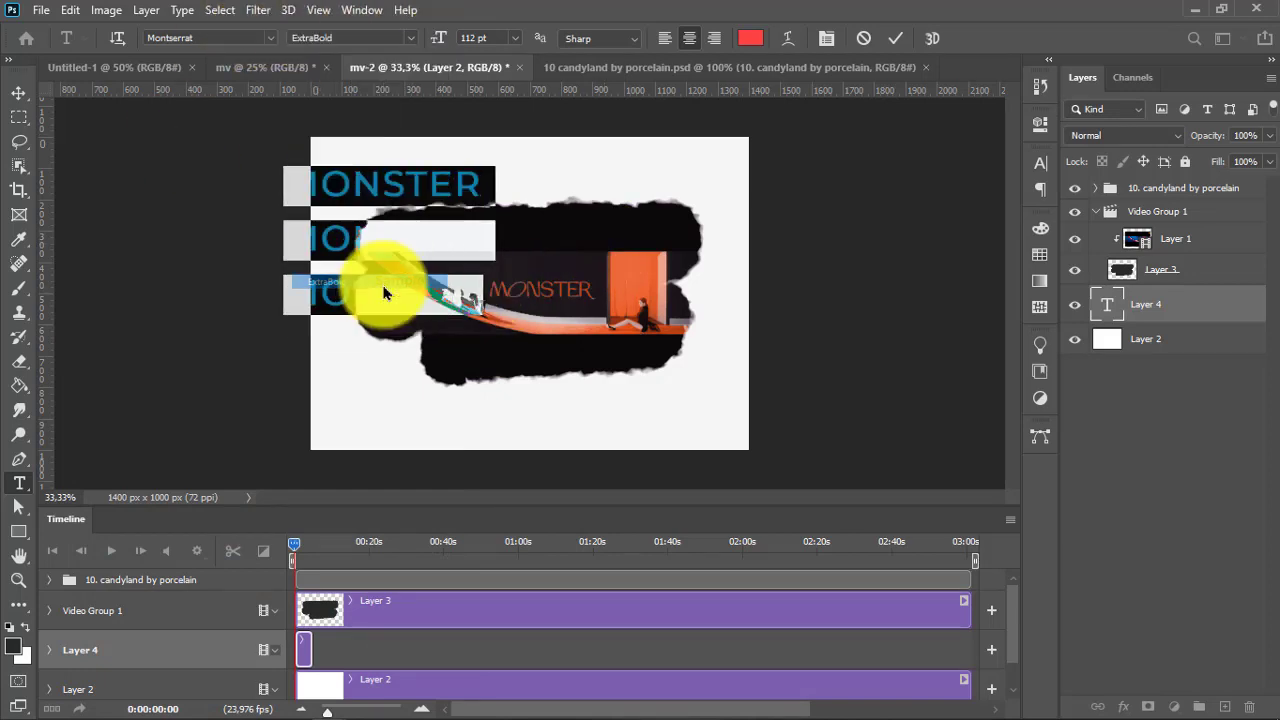
{"action": "left_click", "coordinate": [268, 37]}
{"action": "left_click", "coordinate": [423, 163]}
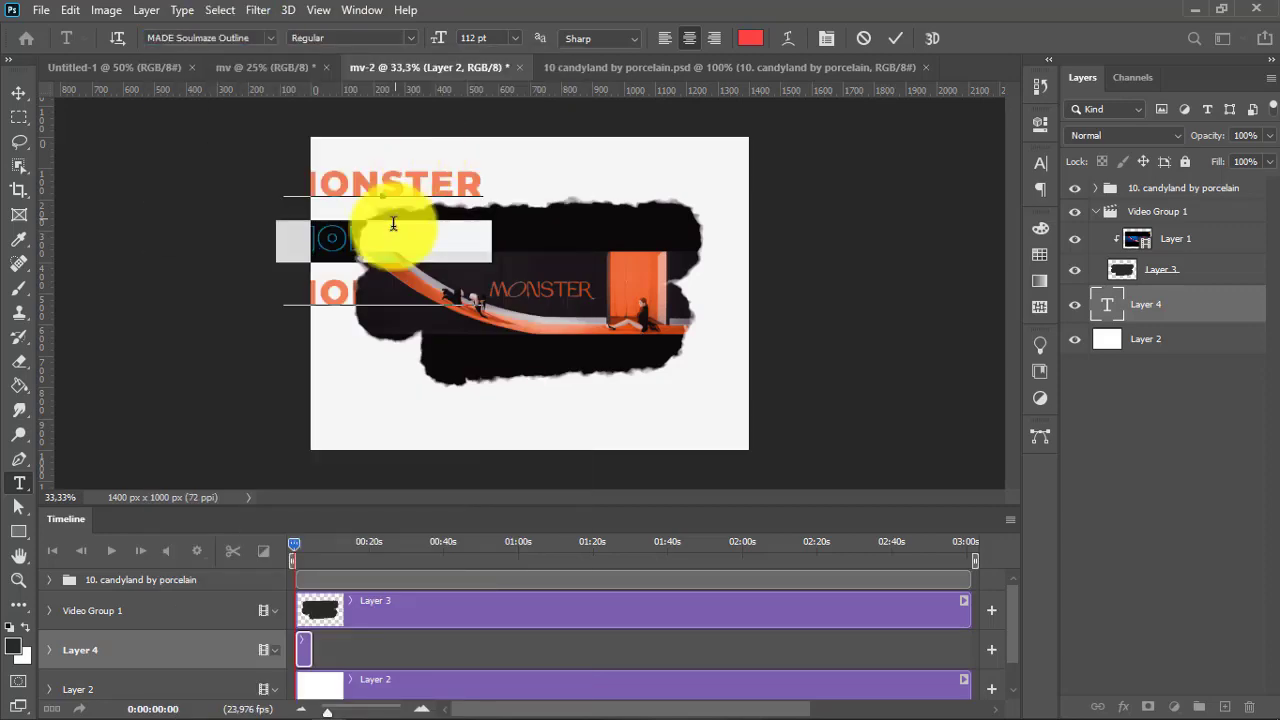
Apply faux italic to the top MONSTER line and tighten the leading of all three lines to 88 pt
{"action": "right_click", "coordinate": [425, 198]}
{"action": "left_click", "coordinate": [455, 211]}
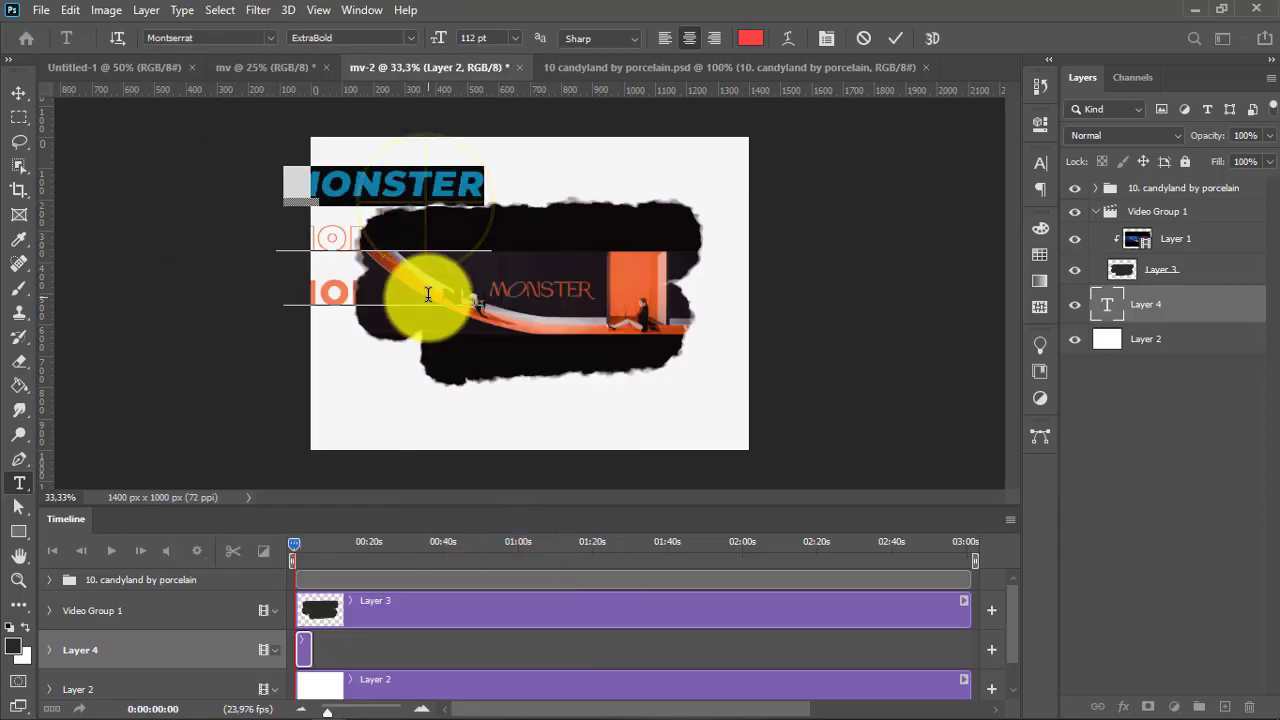
{"action": "left_click", "coordinate": [1042, 164]}
{"action": "left_click_drag", "start_coordinate": [938, 216], "coordinate": [863, 228]}
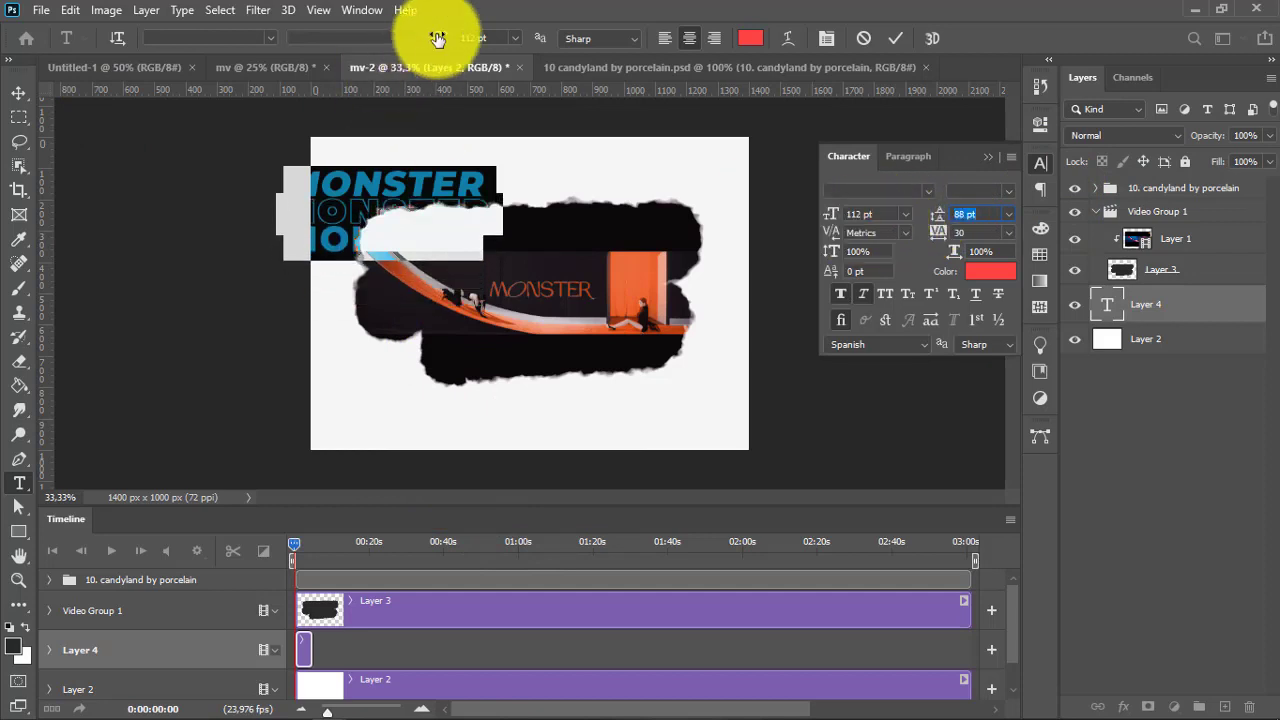
Enlarge the MONSTER lines to 208 pt with 229 pt leading, and set the middle outline line to 199 pt
{"action": "left_click_drag", "start_coordinate": [438, 37], "coordinate": [590, 32]}
{"action": "left_click_drag", "start_coordinate": [938, 214], "coordinate": [1057, 194]}
{"action": "left_click", "coordinate": [519, 247]}
{"action": "double_click", "coordinate": [519, 247]}
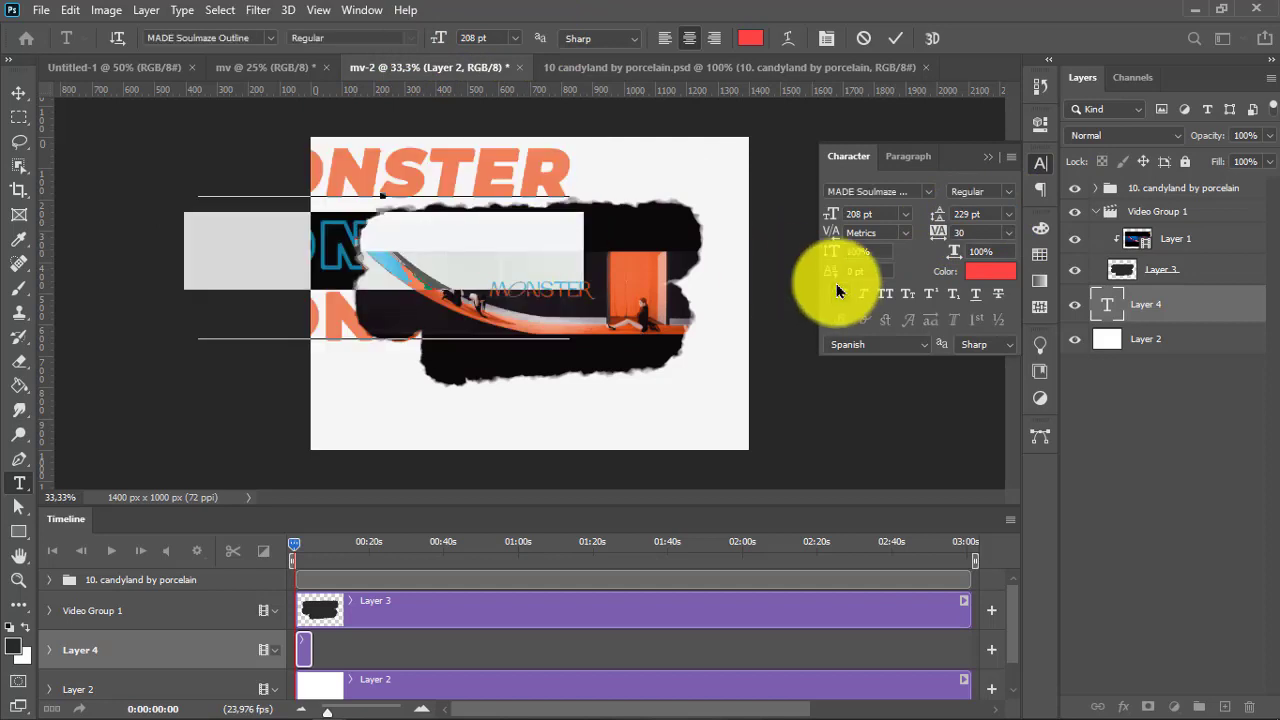
{"action": "left_click_drag", "start_coordinate": [438, 38], "coordinate": [438, 38]}
{"action": "left_click", "coordinate": [343, 255]}
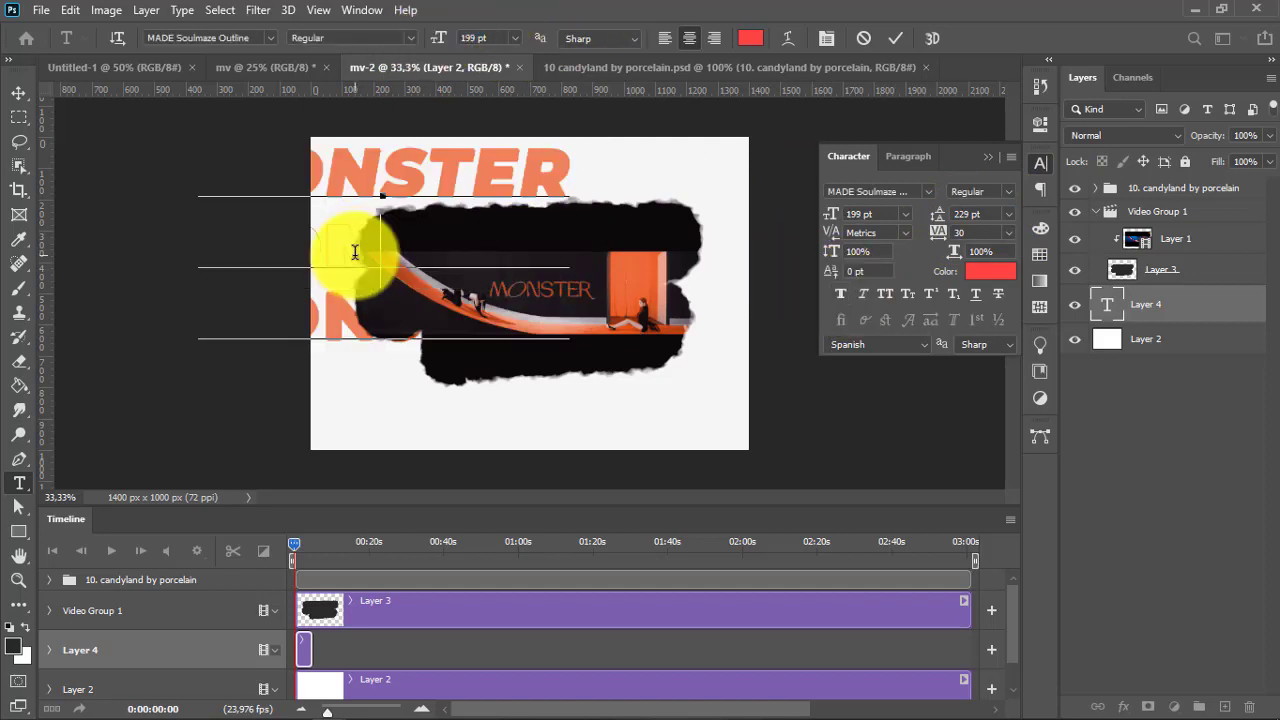
Scale and position the MONSTER text behind the video to nearly fill the canvas width, and extend its clip to the end of the video
{"action": "left_click", "coordinate": [18, 92]}
{"action": "left_click_drag", "start_coordinate": [500, 209], "coordinate": [563, 151]}
{"action": "key", "text": "ctrl+t"}
{"action": "key", "text": "Return"}
{"action": "left_click_drag", "start_coordinate": [651, 186], "coordinate": [652, 196]}
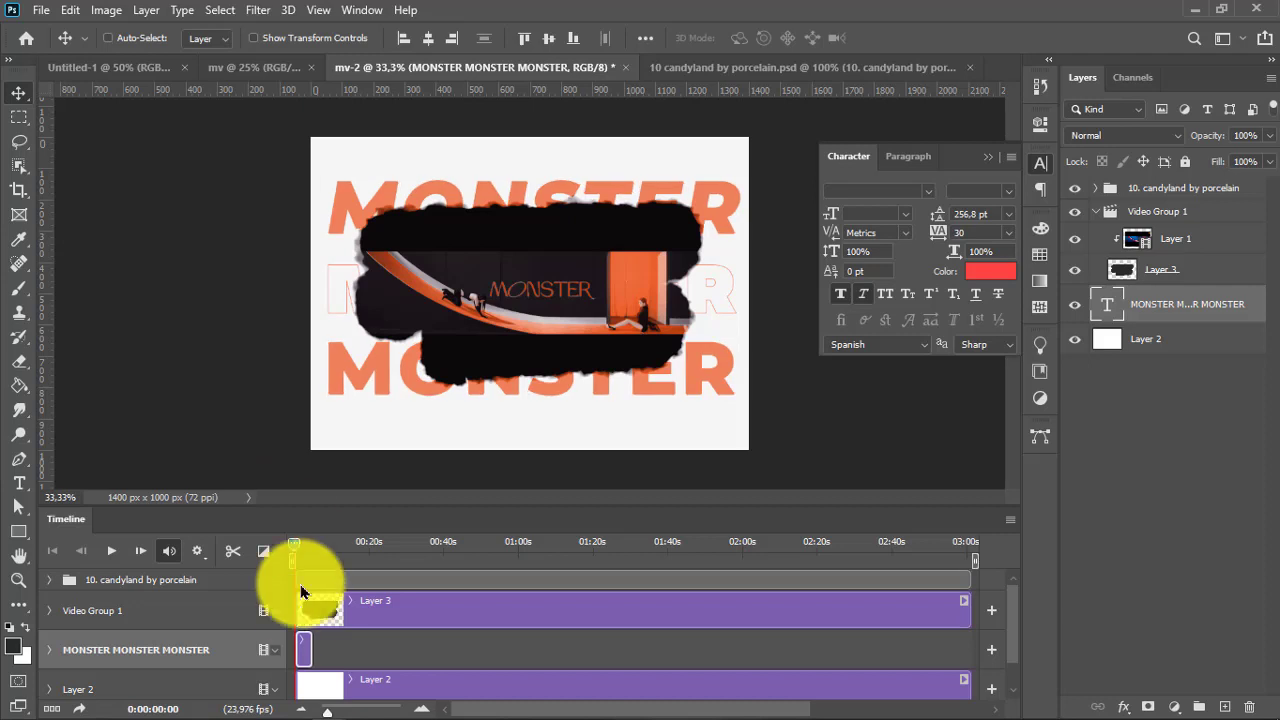
{"action": "left_click_drag", "start_coordinate": [306, 648], "coordinate": [624, 656]}
Set the leading of all MONSTER lines to 239,8 pt and move the text about 27 px down
{"action": "left_click", "coordinate": [19, 483]}
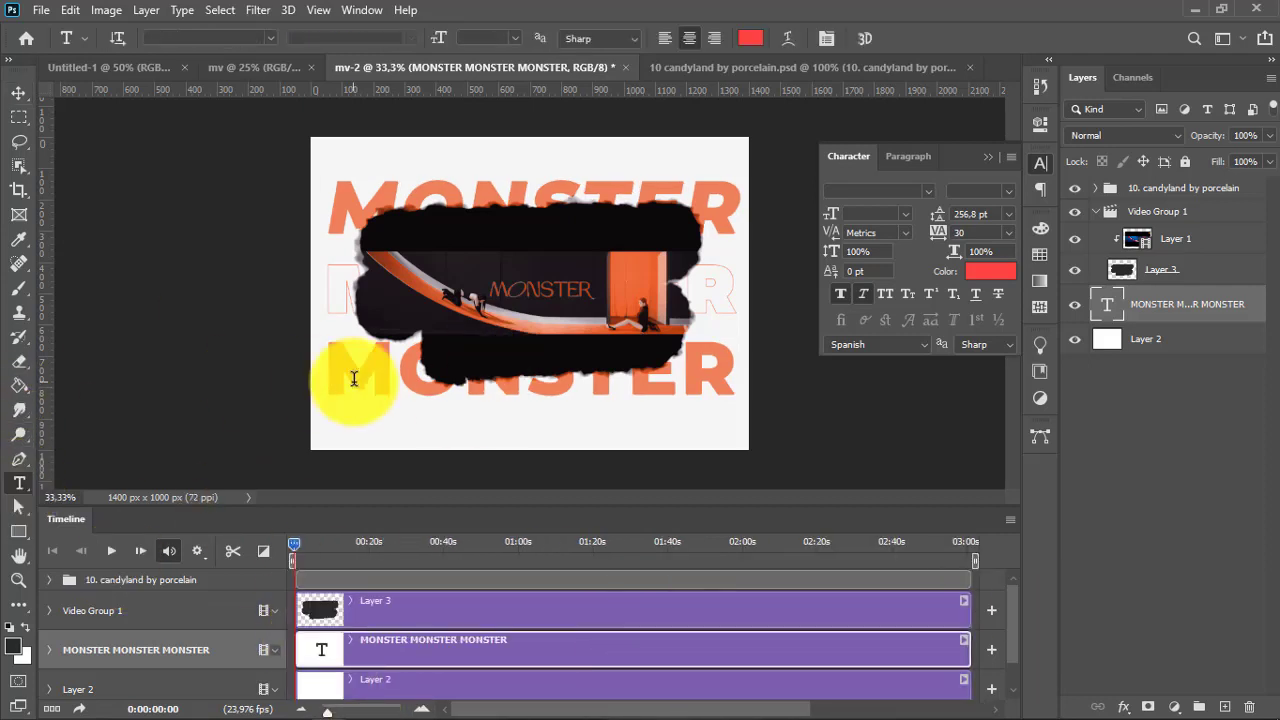
{"action": "left_click", "coordinate": [345, 375]}
{"action": "key", "text": "ctrl+a"}
{"action": "left_click_drag", "start_coordinate": [929, 214], "coordinate": [920, 218]}
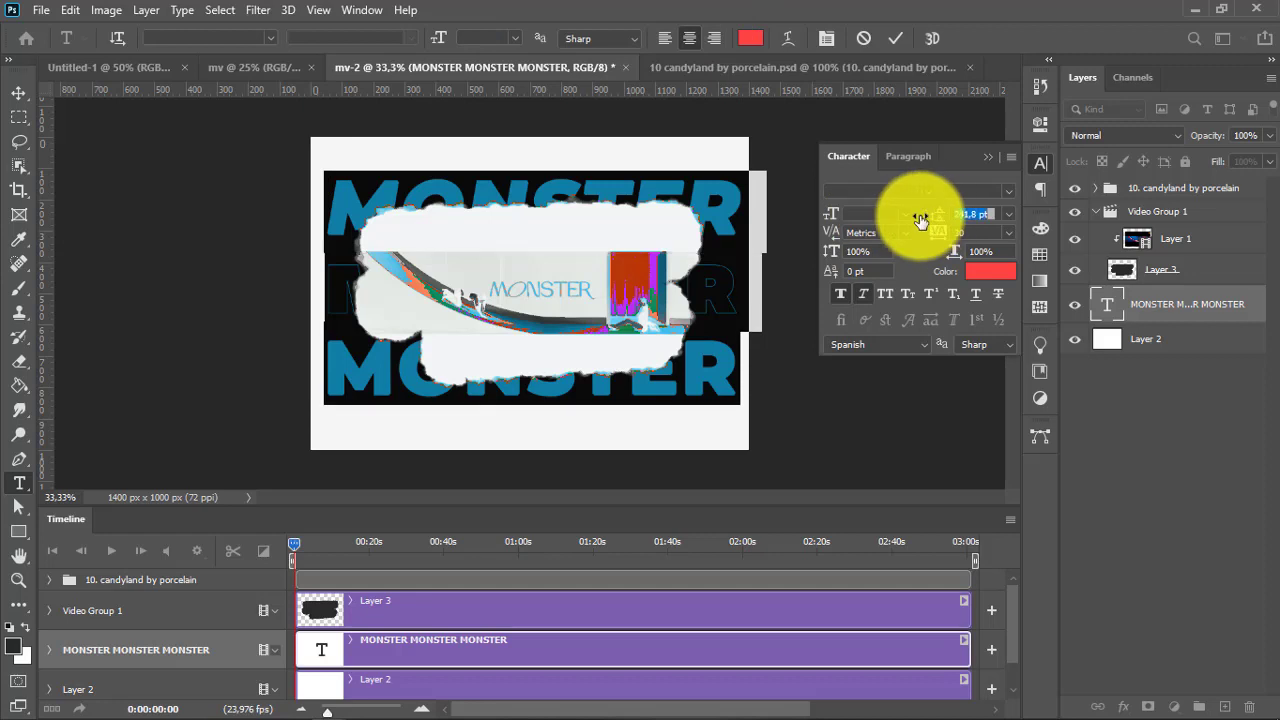
{"action": "left_click", "coordinate": [19, 93]}
{"action": "left_click_drag", "start_coordinate": [545, 161], "coordinate": [547, 170]}
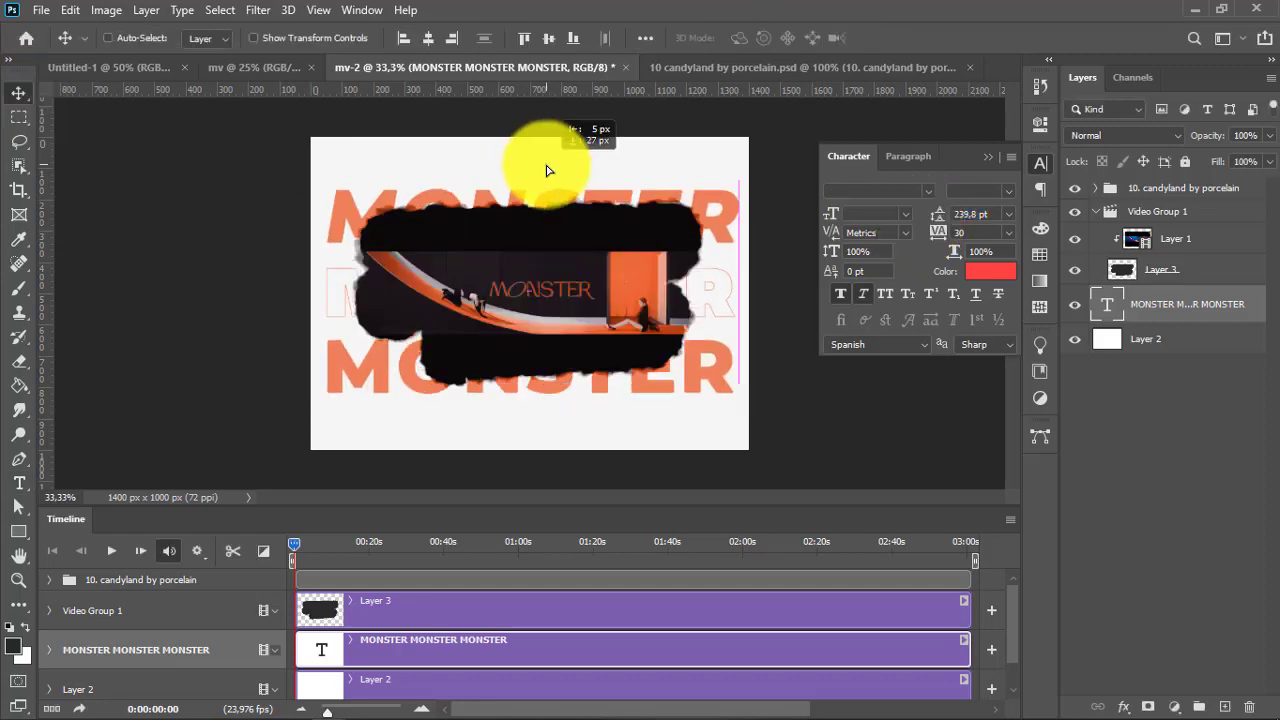
Draw a rectangle about 535 by 58 px below the MONSTER text, fill it red without a stroke, and centre it horizontally
{"action": "left_click", "coordinate": [19, 528]}
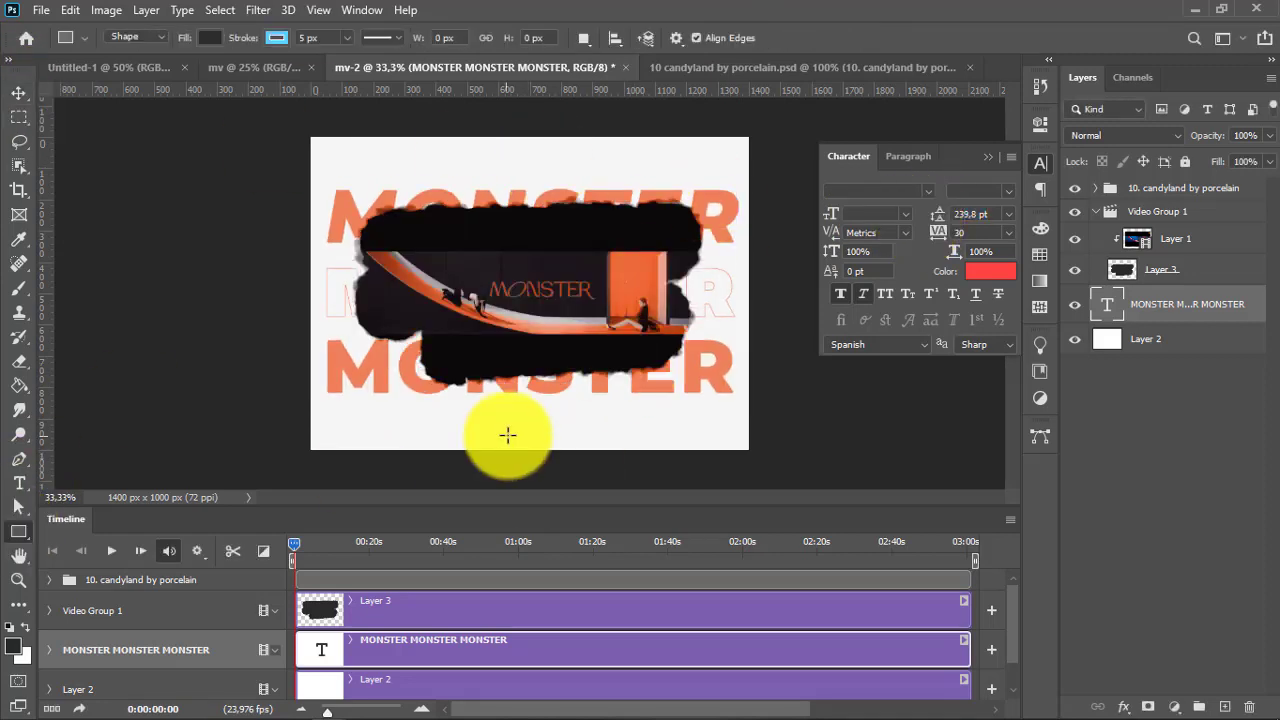
{"action": "left_click_drag", "start_coordinate": [440, 414], "coordinate": [608, 432]}
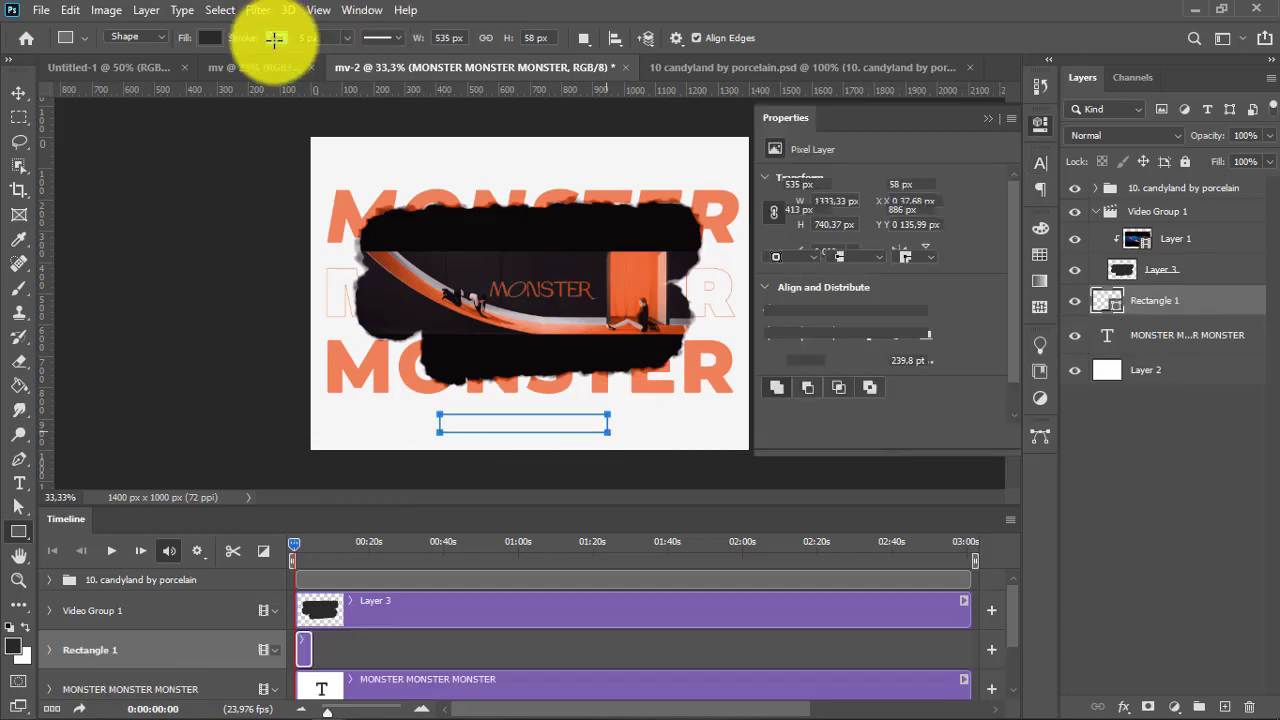
{"action": "left_click", "coordinate": [209, 37]}
{"action": "left_click", "coordinate": [167, 76]}
{"action": "left_click", "coordinate": [207, 39]}
{"action": "left_click", "coordinate": [93, 138]}
{"action": "left_click", "coordinate": [19, 93]}
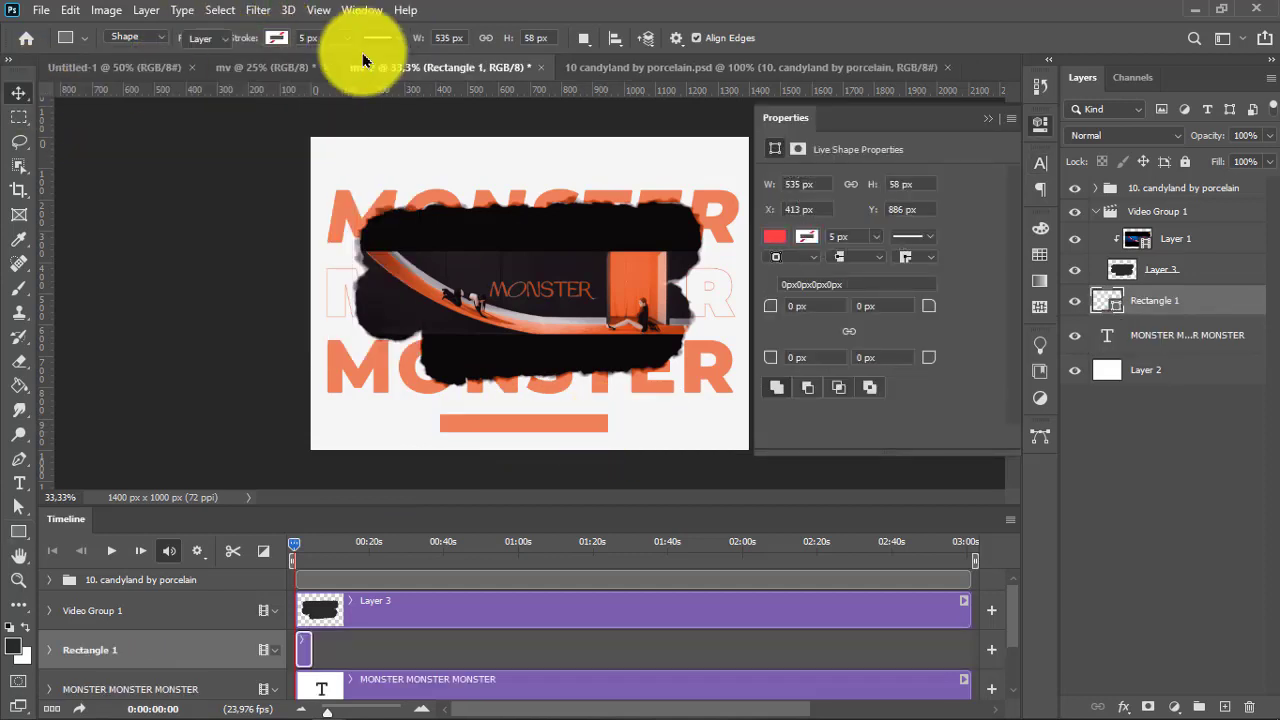
{"action": "left_click", "coordinate": [428, 40]}
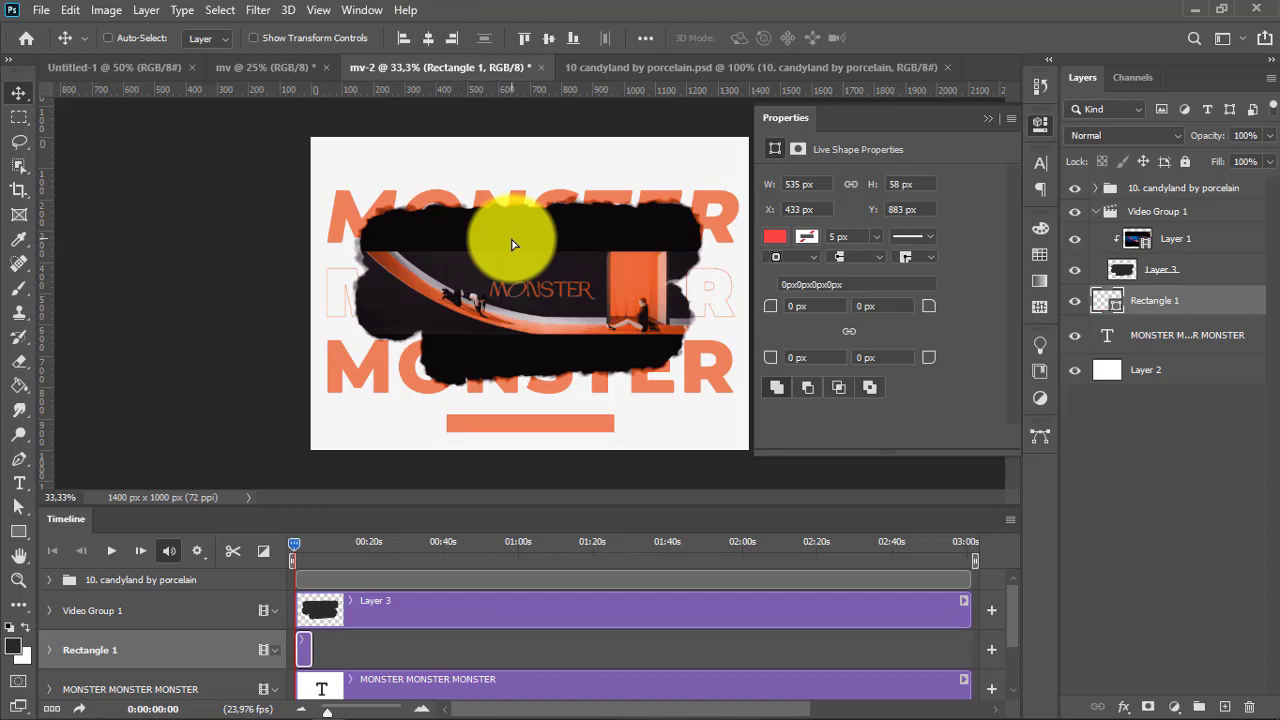
Add a text layer reading RED VELVET BY ITSPORCELAIN in Montserrat Medium at 26 pt
{"action": "left_click", "coordinate": [17, 485]}
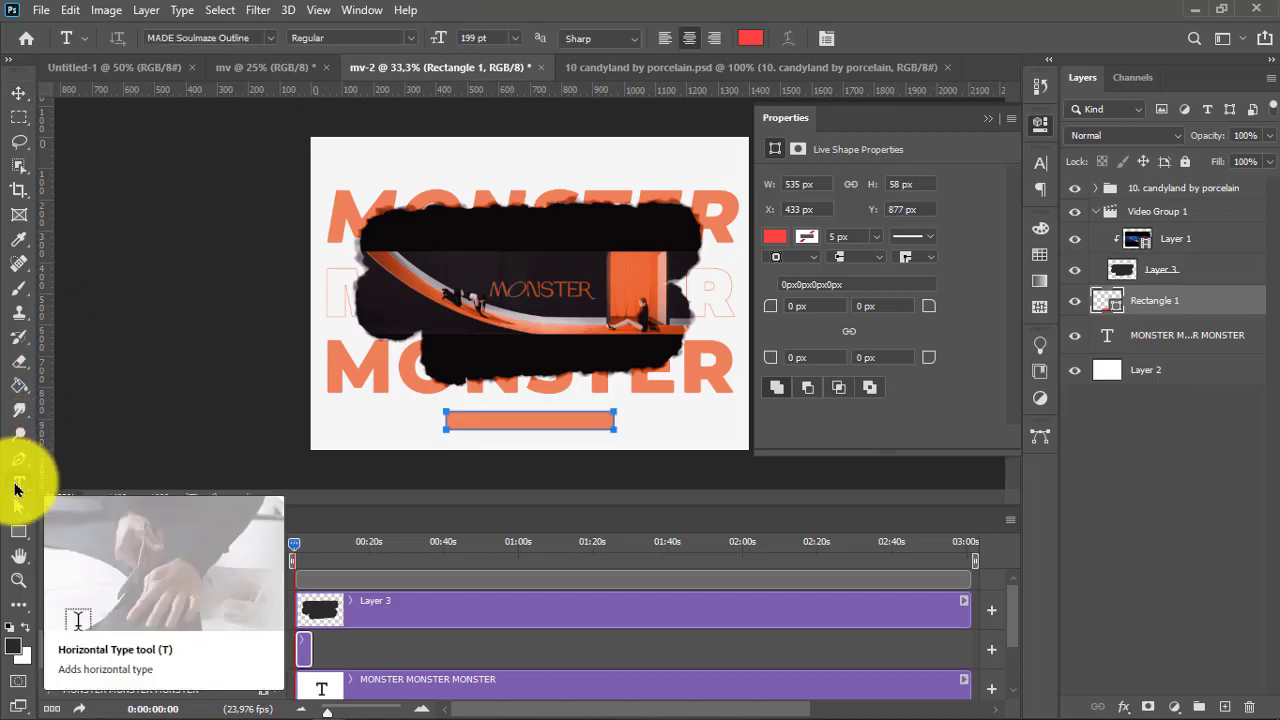
{"action": "left_click", "coordinate": [380, 428]}
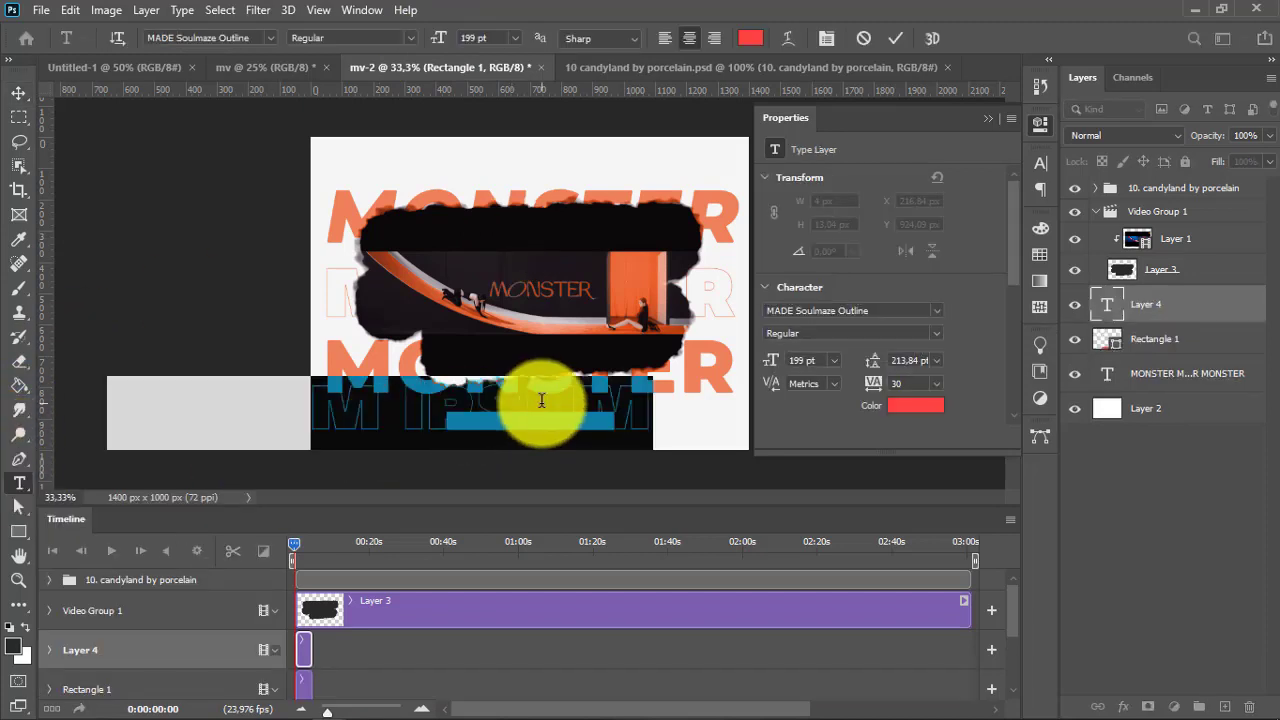
{"action": "type", "text": "RED V"}
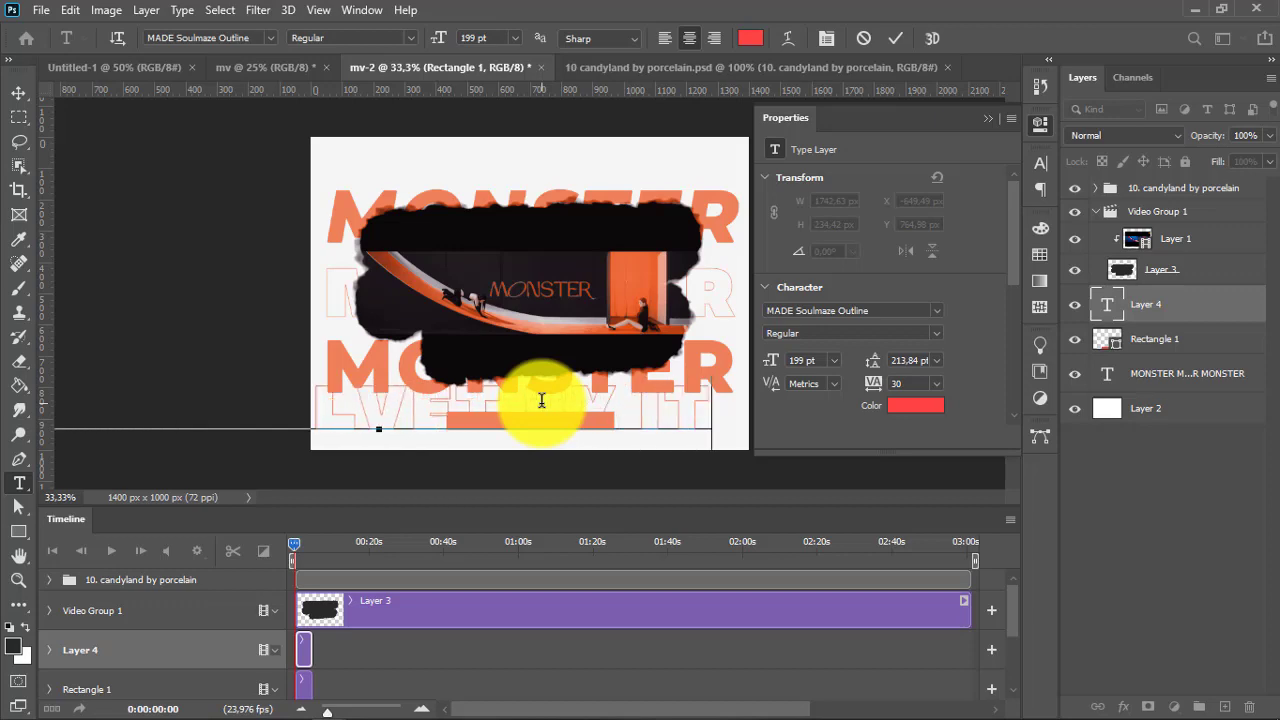
{"action": "triple_click", "coordinate": [541, 400]}
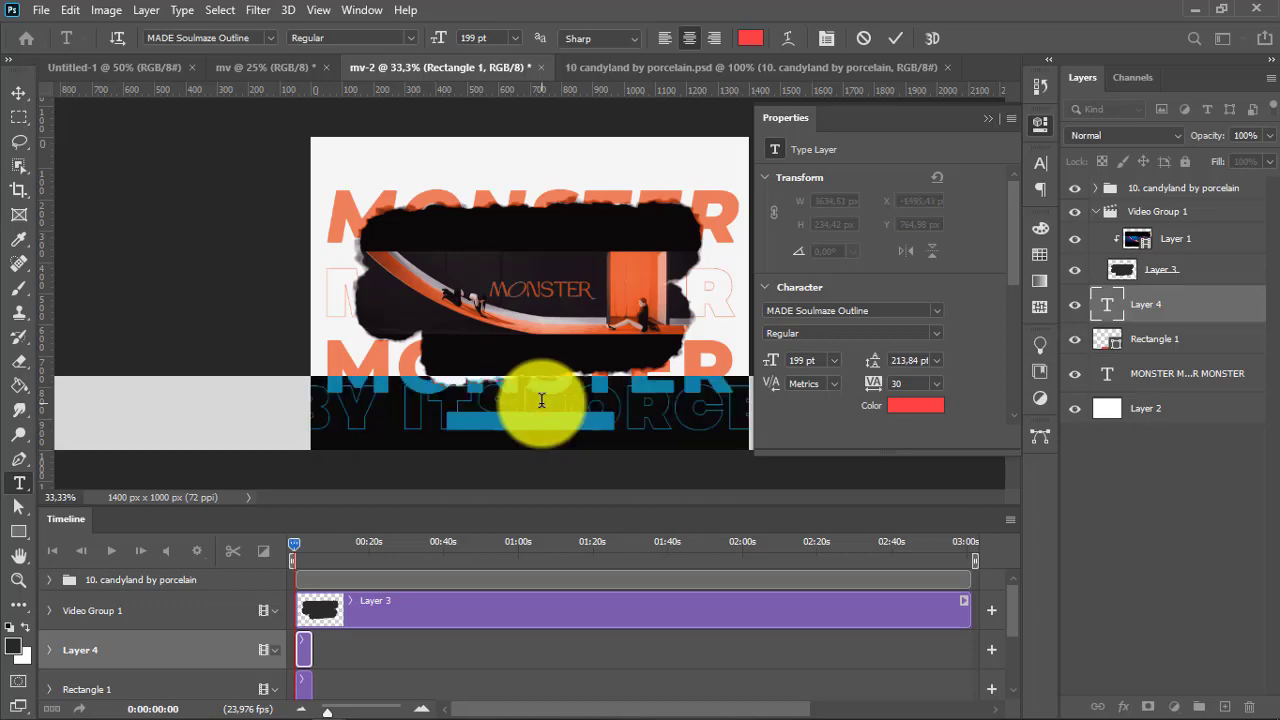
{"action": "type", "text": "Montserrat"}
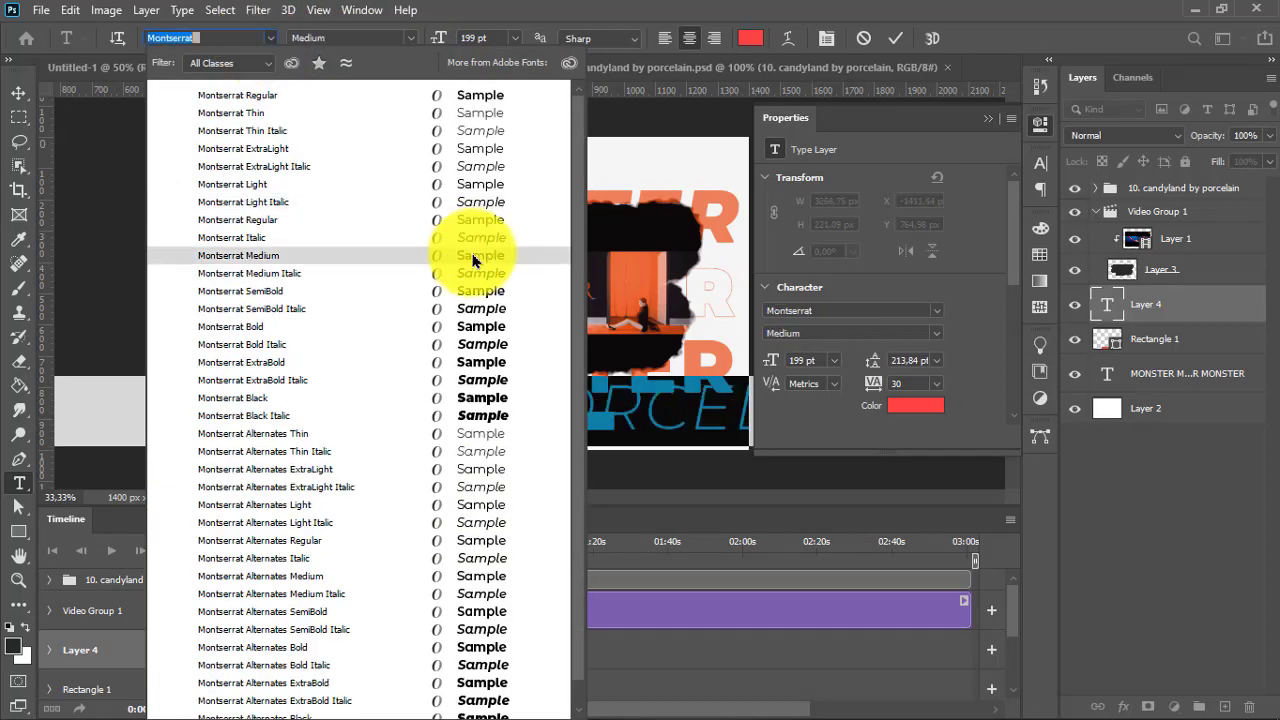
{"action": "left_click", "coordinate": [471, 255]}
{"action": "left_click_drag", "start_coordinate": [437, 35], "coordinate": [271, 71]}
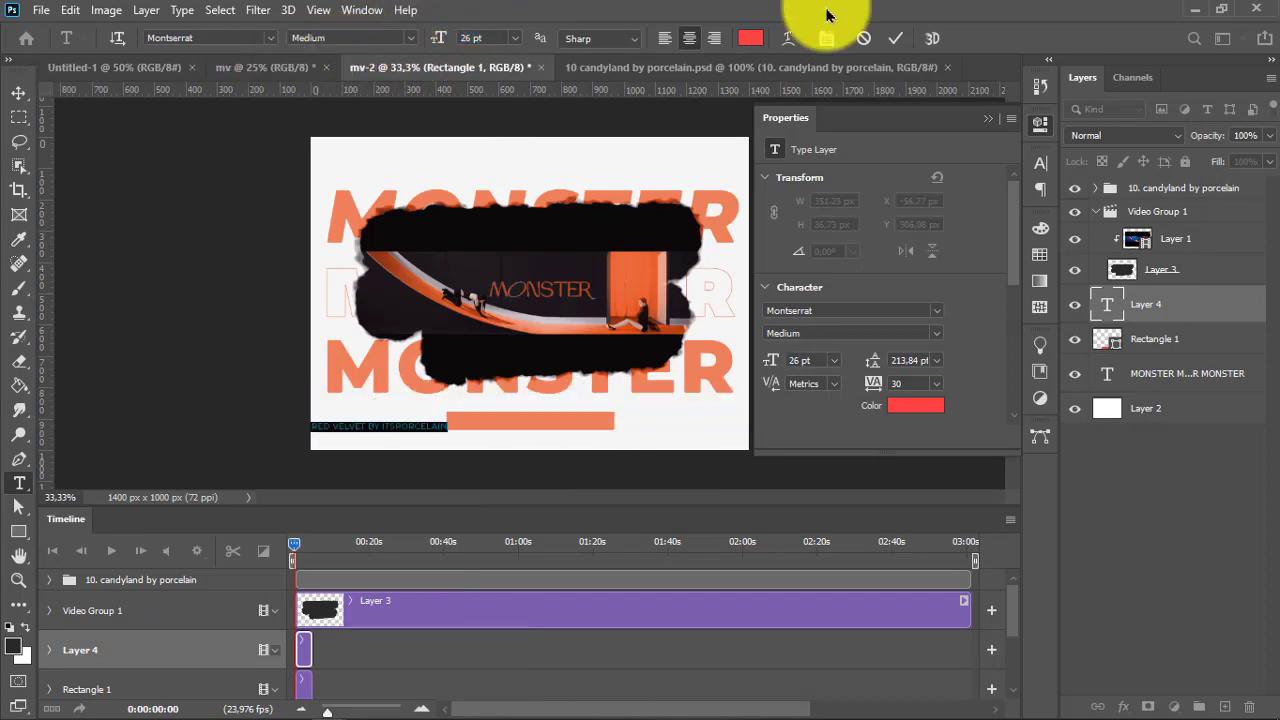
Color the RED VELVET BY ITSPORCELAIN text white and place it centred on the red rectangle
{"action": "left_click", "coordinate": [750, 38]}
{"action": "left_click", "coordinate": [93, 396]}
{"action": "left_click", "coordinate": [517, 386]}
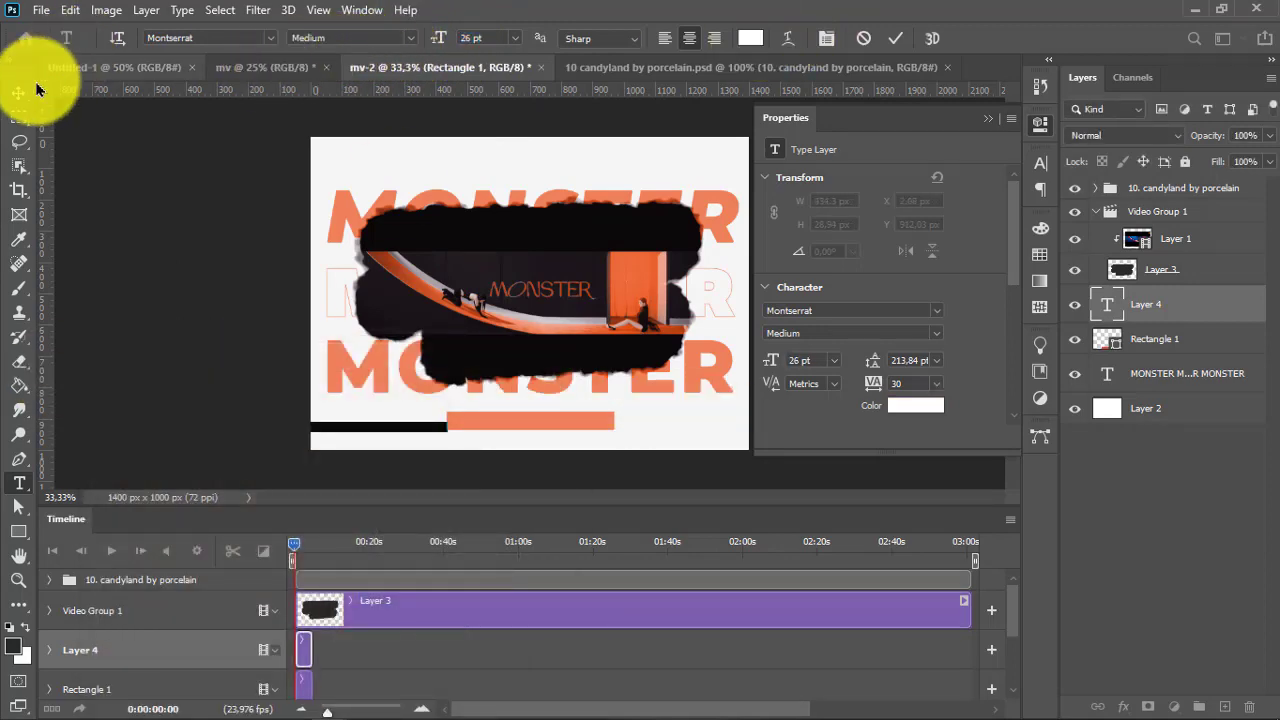
{"action": "left_click", "coordinate": [18, 92]}
{"action": "left_click_drag", "start_coordinate": [458, 392], "coordinate": [593, 400]}
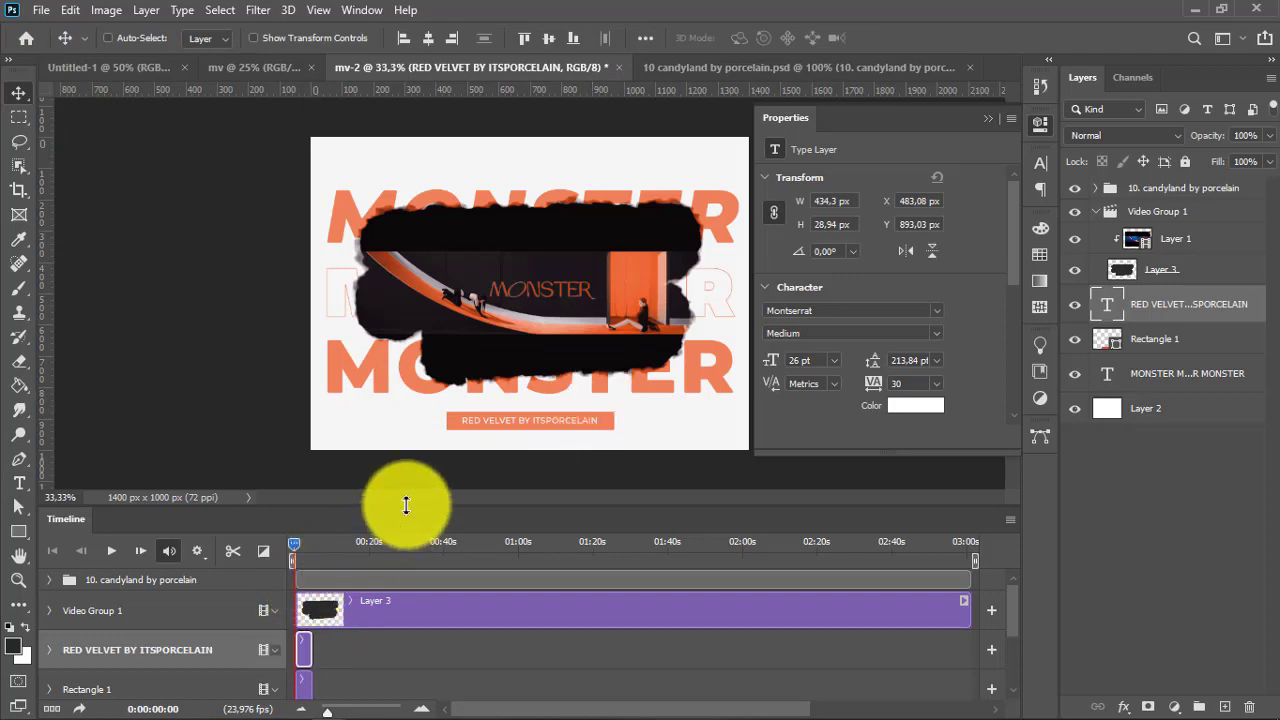
Start the rectangle clip at about 5 s and the RED VELVET text clip at about 10 s, extending both to the video's end
{"action": "left_click_drag", "start_coordinate": [406, 505], "coordinate": [420, 430]}
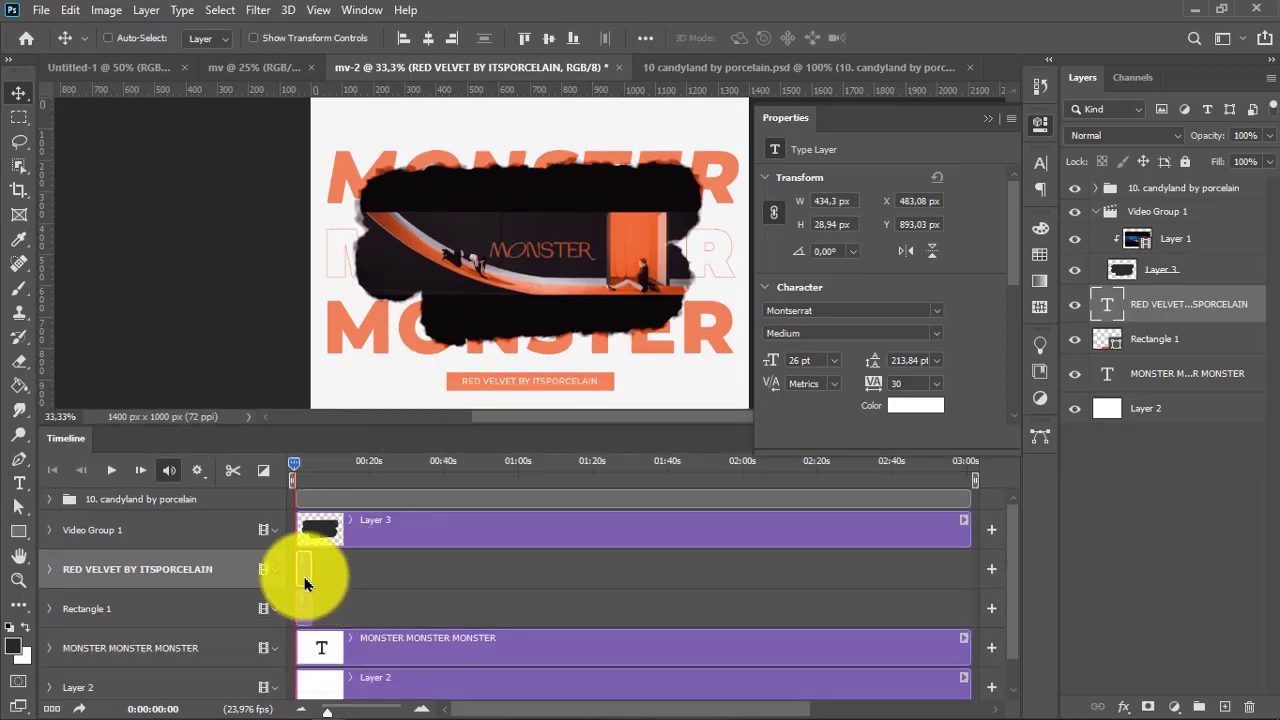
{"action": "mouse_move", "coordinate": [305, 584]}
{"action": "left_mouse_down"}
{"action": "mouse_move", "coordinate": [347, 580]}
{"action": "mouse_move", "coordinate": [322, 578]}
{"action": "left_mouse_up"}
{"action": "left_click", "coordinate": [312, 610]}
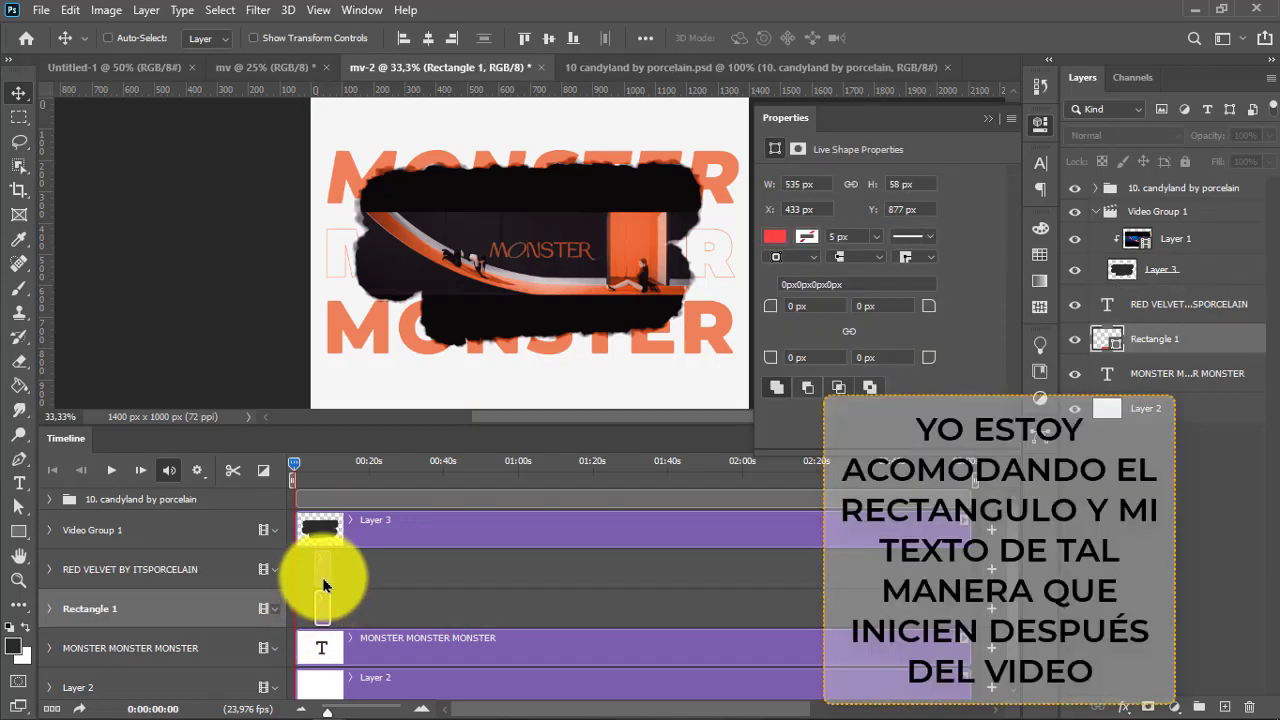
{"action": "left_click", "coordinate": [327, 582]}
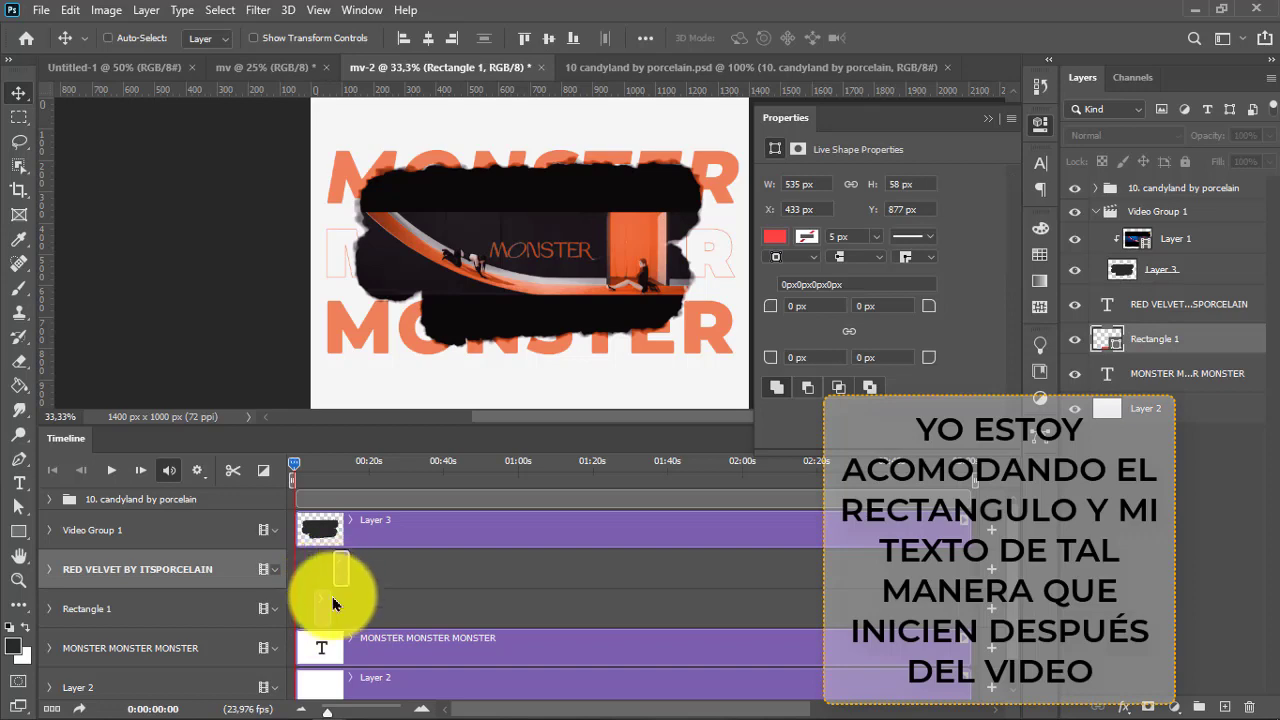
{"action": "left_click_drag", "start_coordinate": [326, 617], "coordinate": [689, 613]}
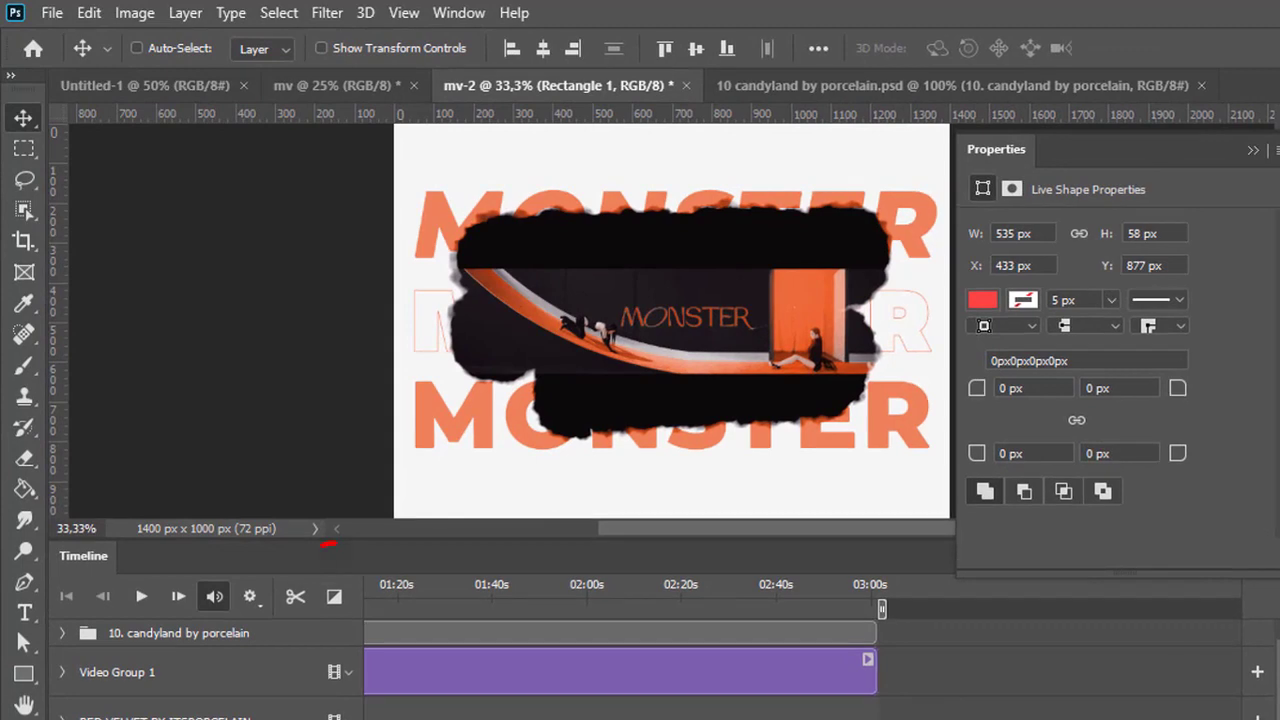
{"action": "mouse_move", "coordinate": [680, 709]}
{"action": "left_mouse_down"}
{"action": "mouse_move", "coordinate": [440, 709]}
{"action": "mouse_move", "coordinate": [1092, 693]}
{"action": "left_mouse_up"}
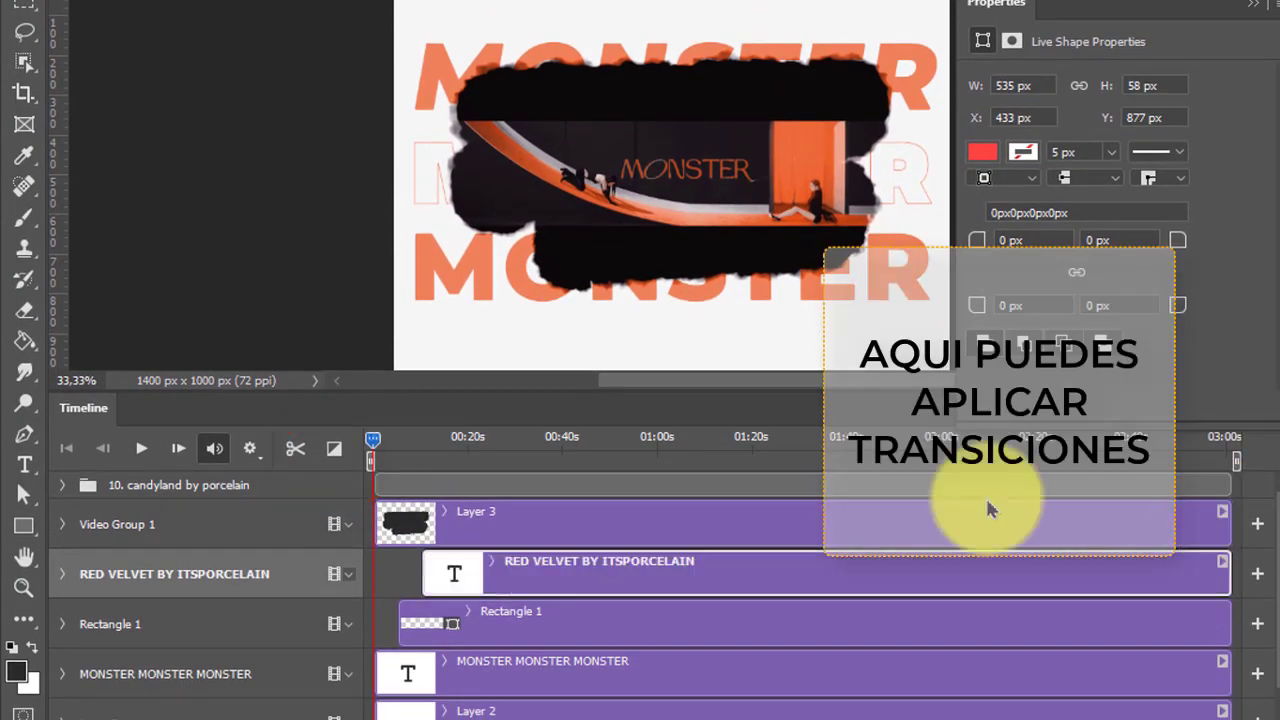
{"action": "left_click", "coordinate": [550, 687]}
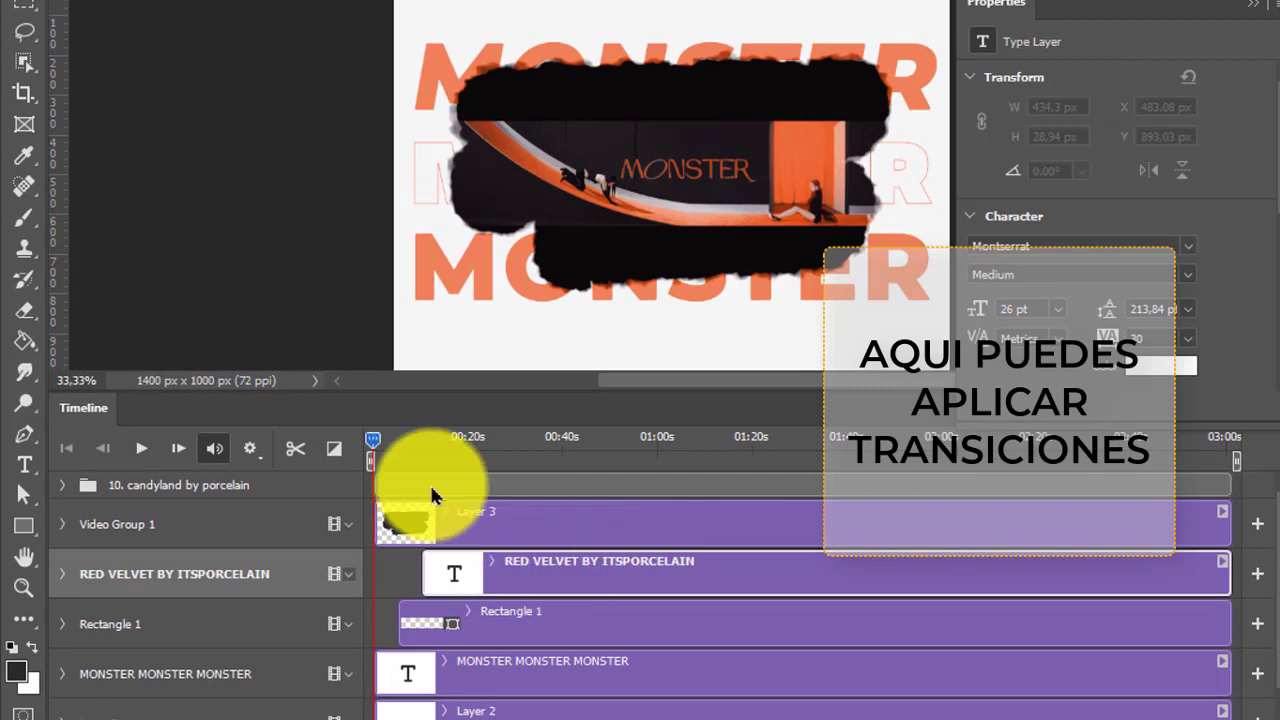
Add a 1 s Fade transition to the start of the rectangle clip and of the RED VELVET text clip
{"action": "mouse_move", "coordinate": [375, 455]}
{"action": "left_mouse_down"}
{"action": "mouse_move", "coordinate": [439, 443]}
{"action": "mouse_move", "coordinate": [393, 462]}
{"action": "left_mouse_up"}
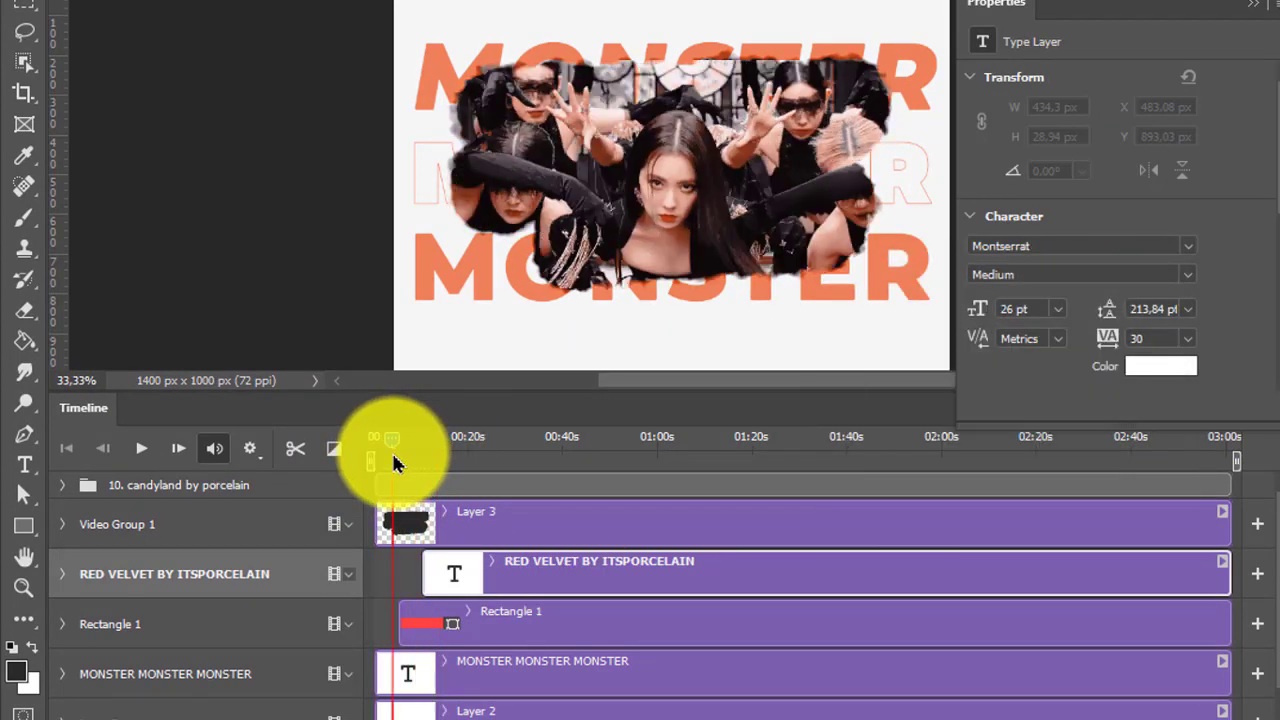
{"action": "left_click", "coordinate": [336, 450]}
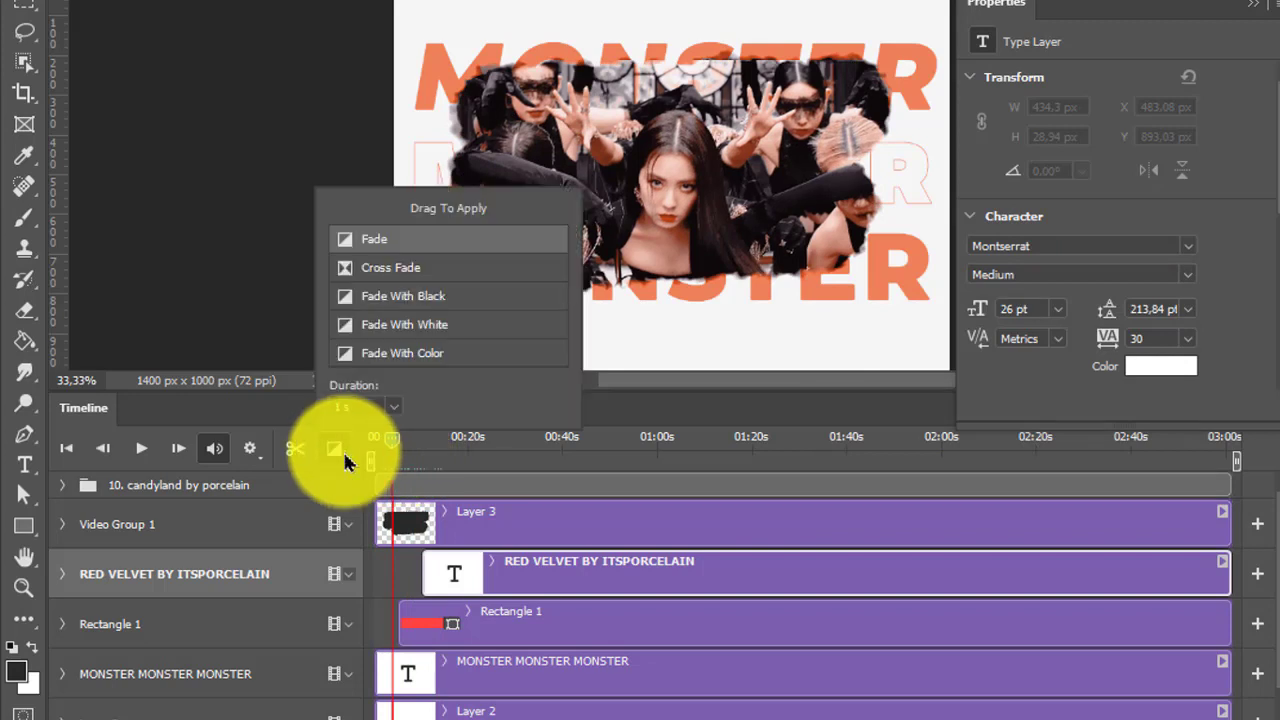
{"action": "mouse_move", "coordinate": [428, 243]}
{"action": "left_mouse_down"}
{"action": "mouse_move", "coordinate": [457, 434]}
{"action": "mouse_move", "coordinate": [455, 628]}
{"action": "mouse_move", "coordinate": [488, 630]}
{"action": "left_mouse_up"}
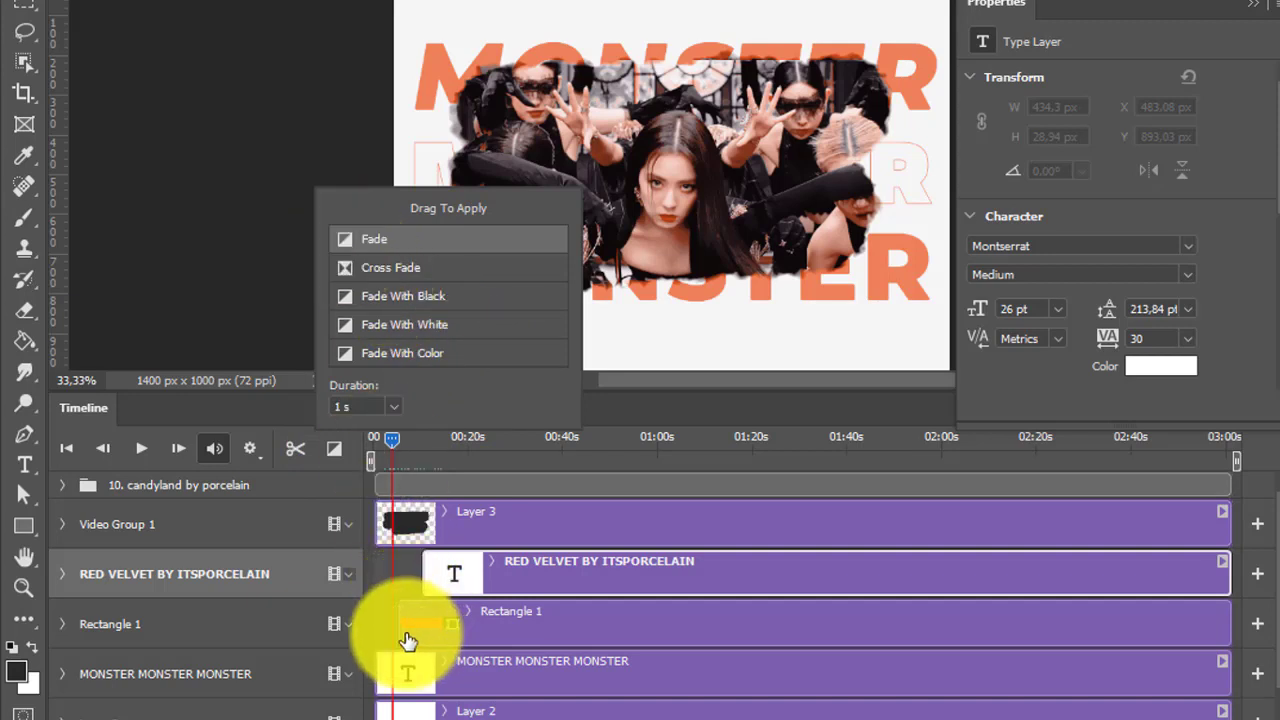
{"action": "left_click_drag", "start_coordinate": [337, 243], "coordinate": [425, 587]}
Apply Rotate & Zoom motion to the MONSTER text clip, with Clockwise rotation and Zoom In
{"action": "mouse_move", "coordinate": [393, 455]}
{"action": "left_mouse_down"}
{"action": "mouse_move", "coordinate": [436, 455]}
{"action": "mouse_move", "coordinate": [386, 457]}
{"action": "left_mouse_up"}
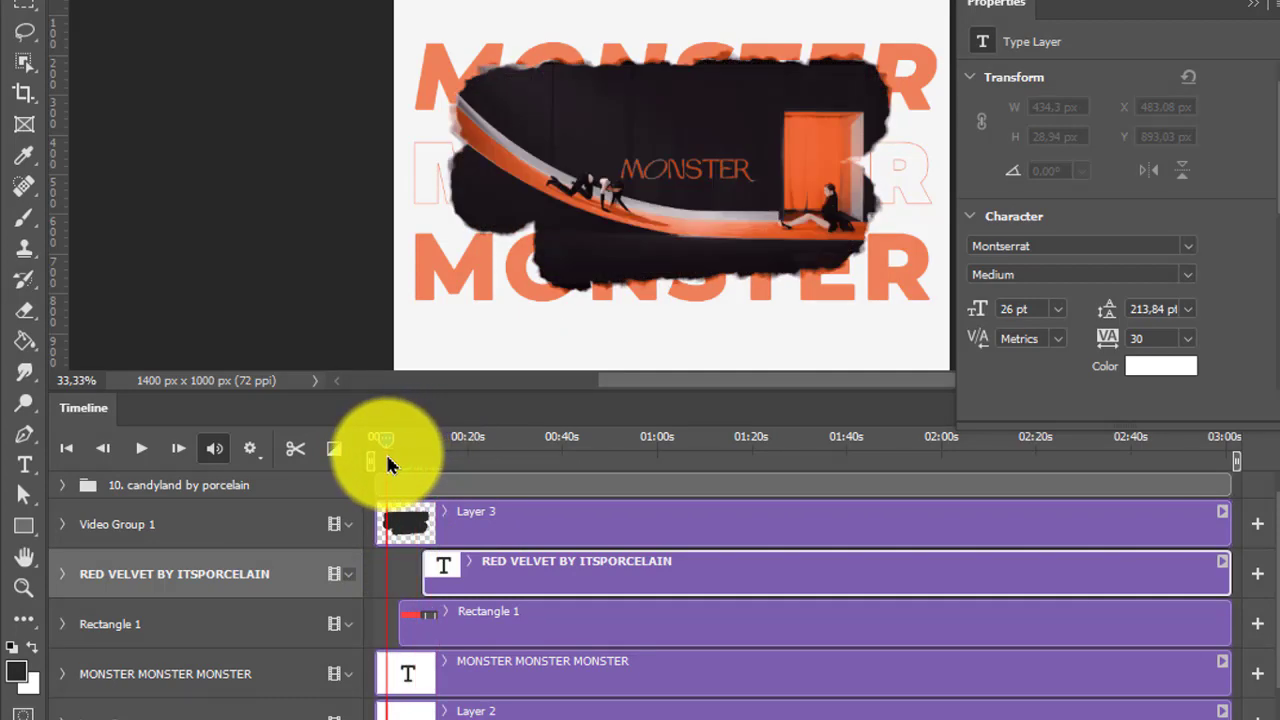
{"action": "left_click", "coordinate": [414, 674]}
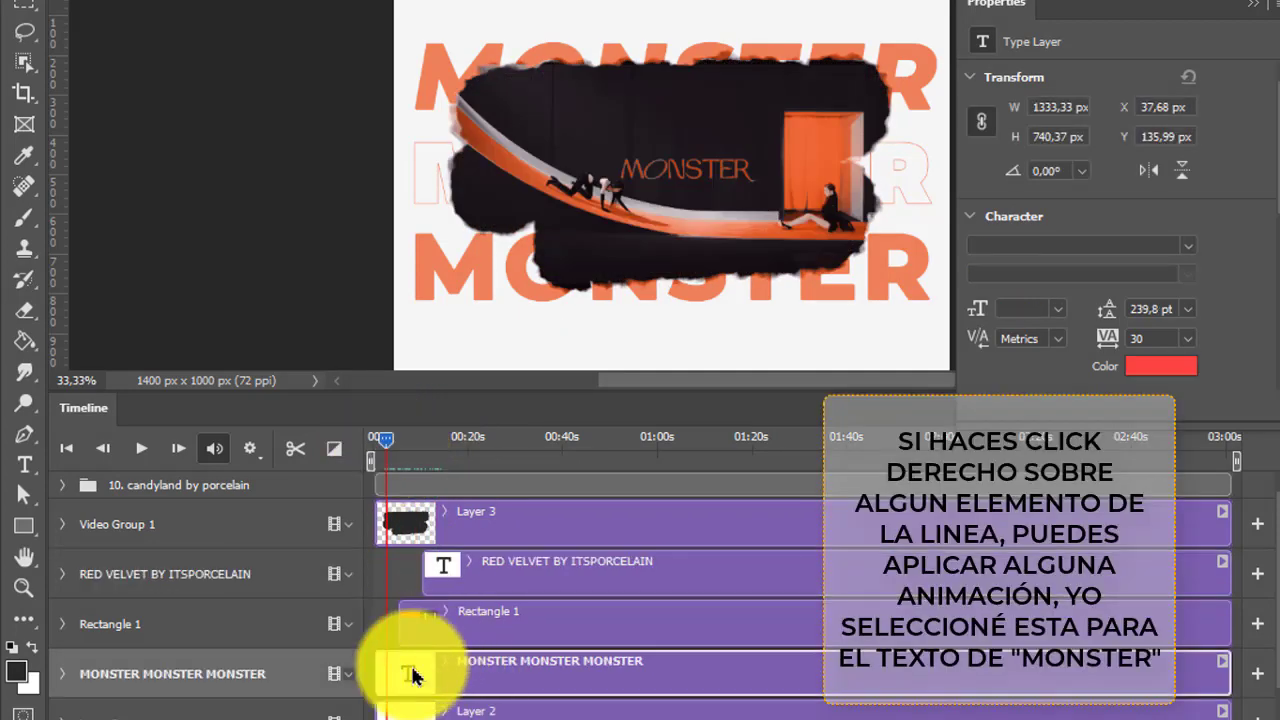
{"action": "right_click", "coordinate": [410, 677]}
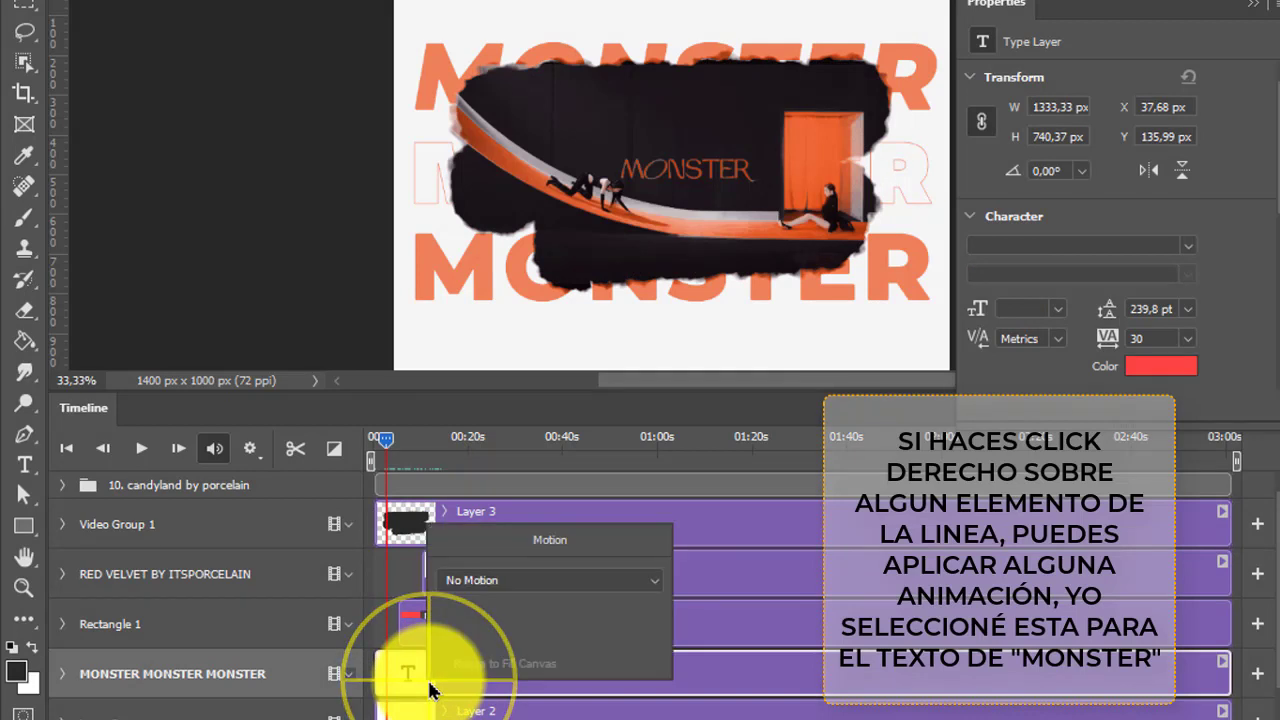
{"action": "left_click", "coordinate": [525, 582]}
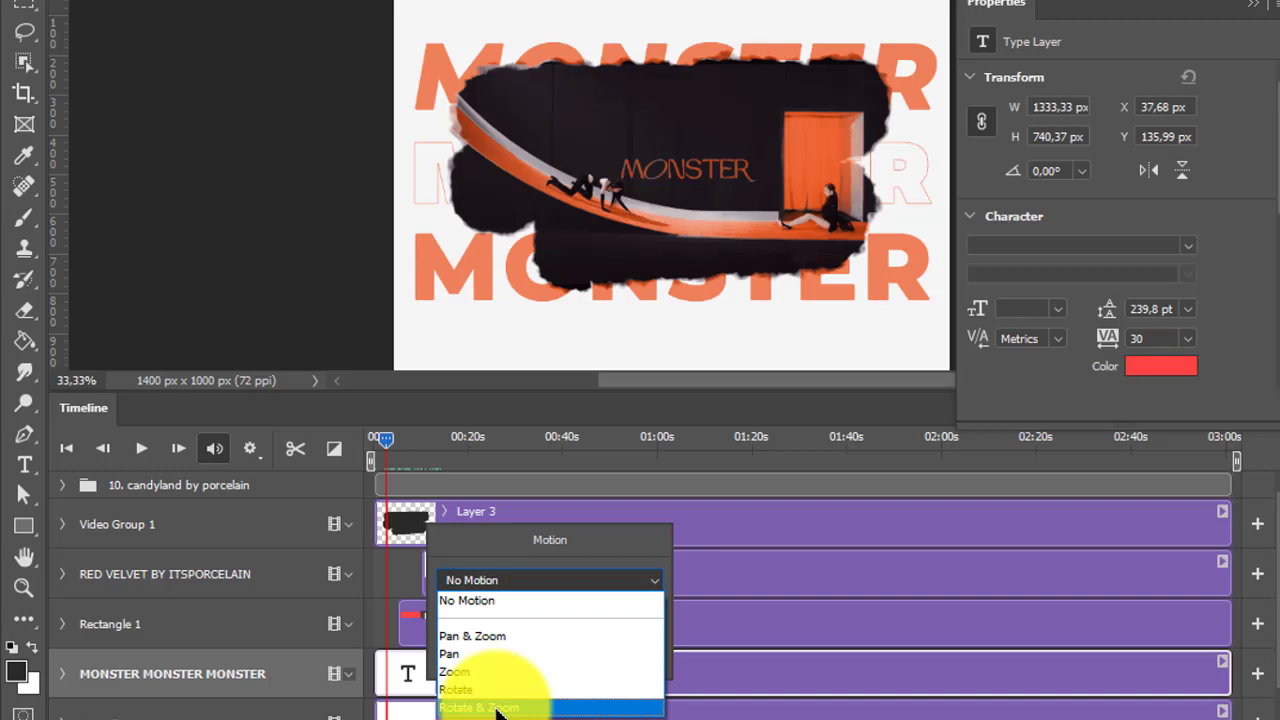
{"action": "left_click", "coordinate": [498, 708]}
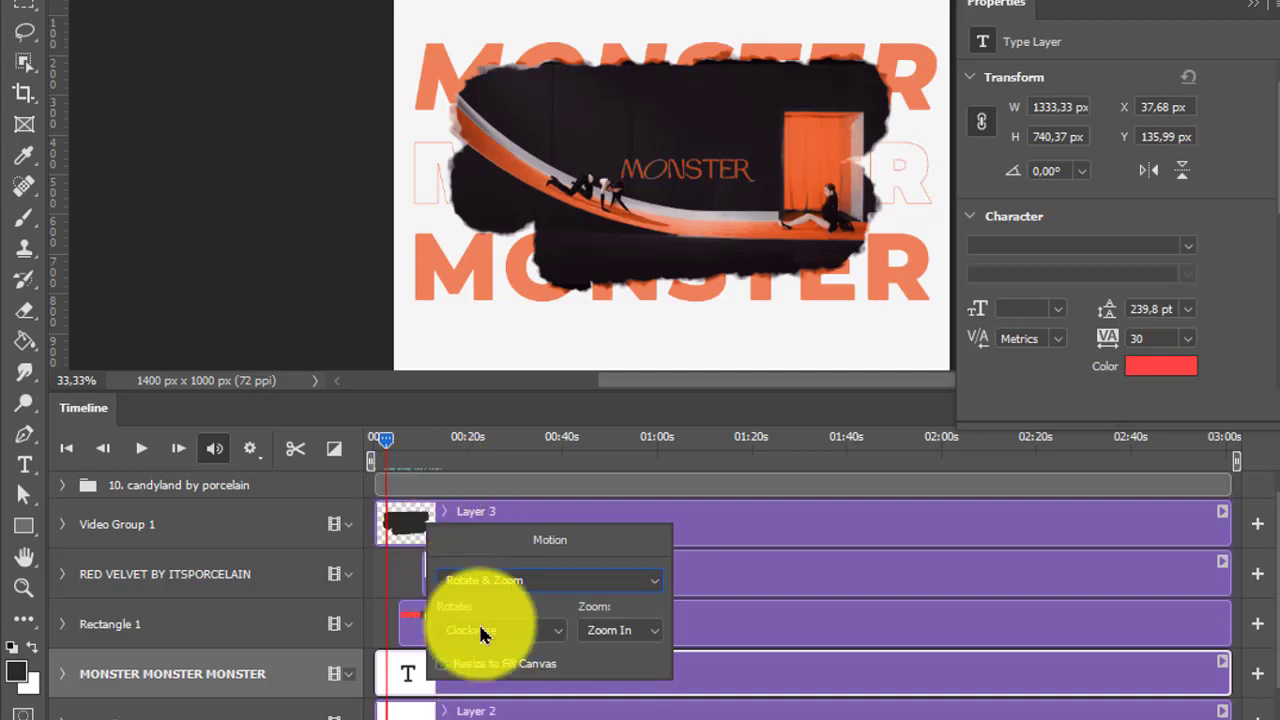
{"action": "left_click", "coordinate": [408, 673]}
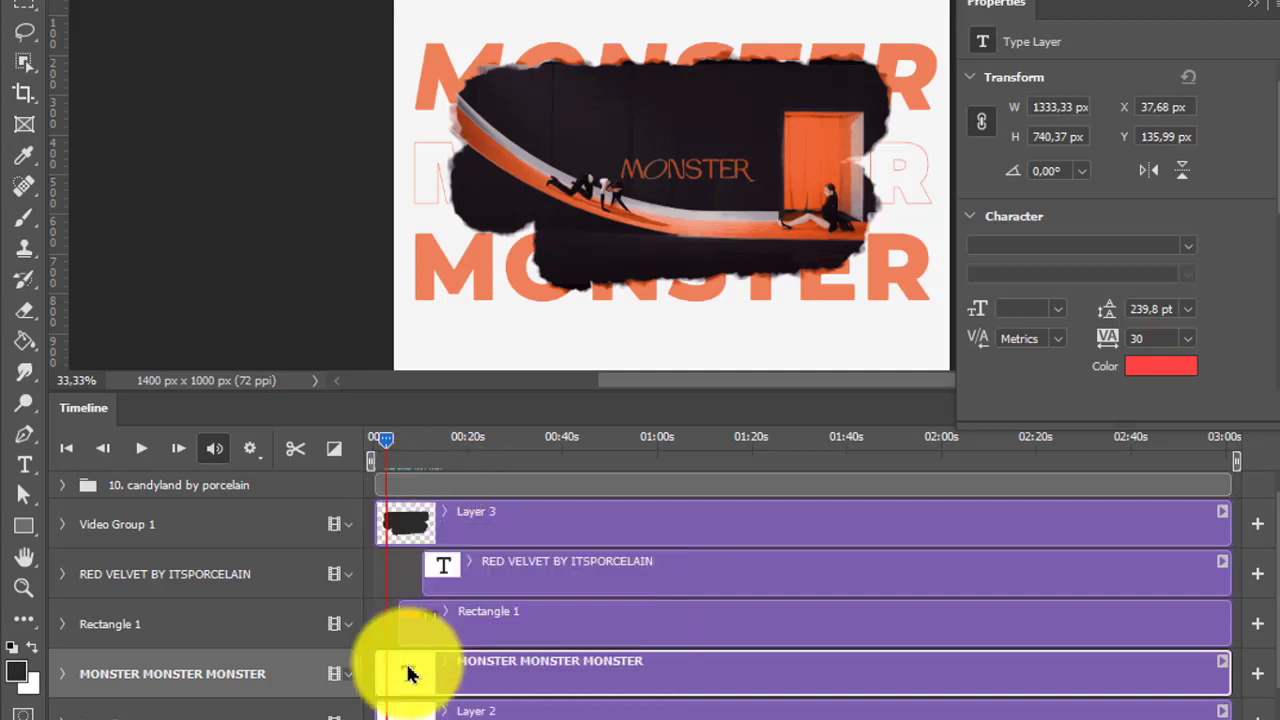
Scrub through the opening seconds and play the video from the start to check the text motion and fades
{"action": "left_click", "coordinate": [378, 447]}
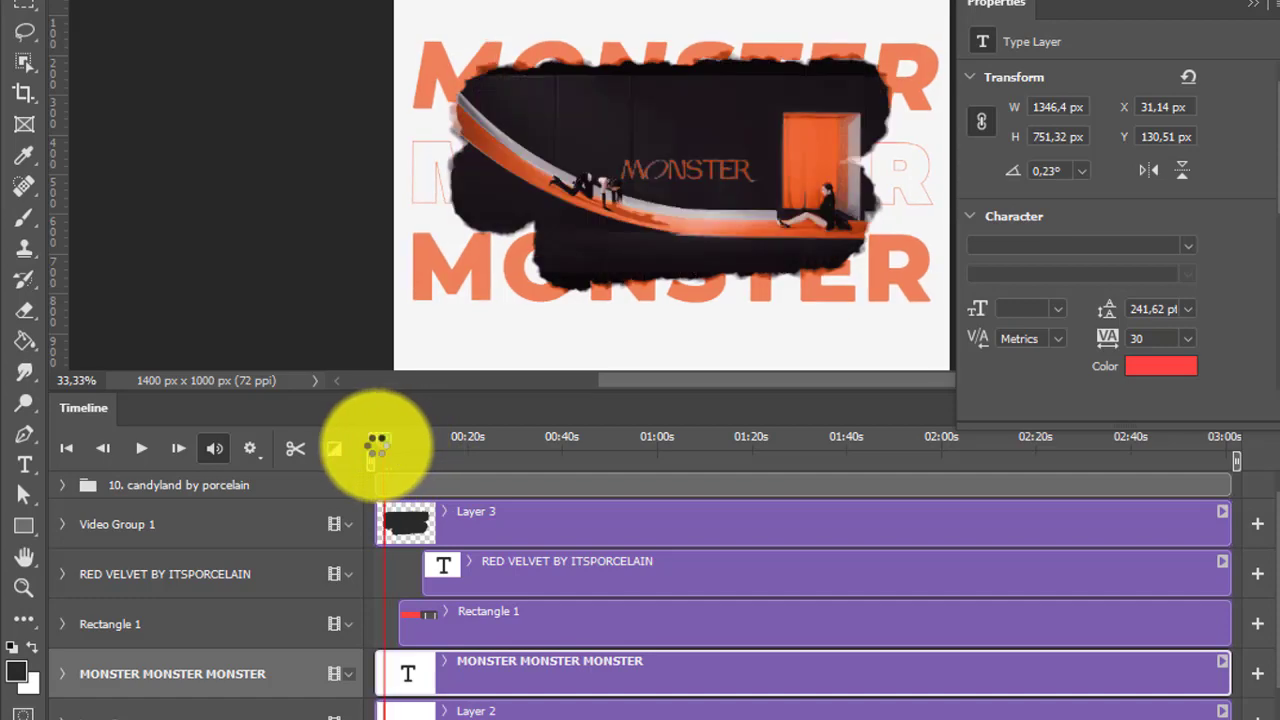
{"action": "left_click_drag", "start_coordinate": [378, 447], "coordinate": [474, 456]}
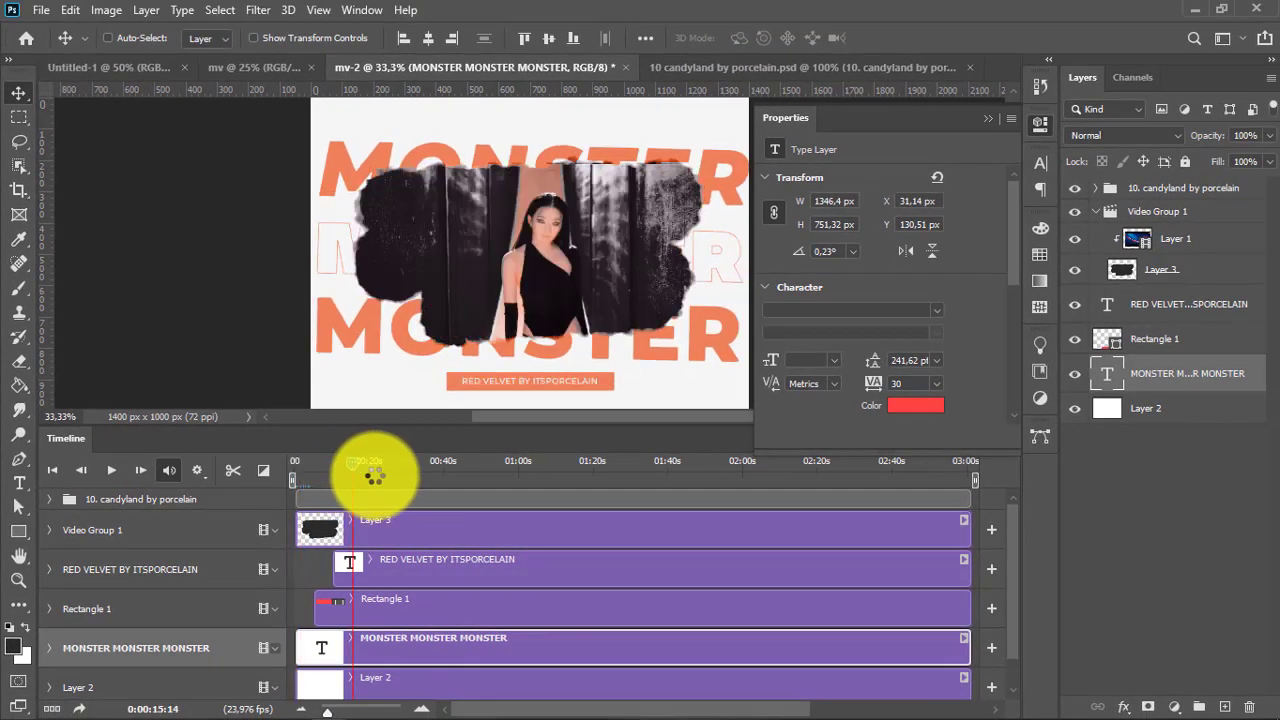
{"action": "left_click_drag", "start_coordinate": [374, 476], "coordinate": [271, 543]}
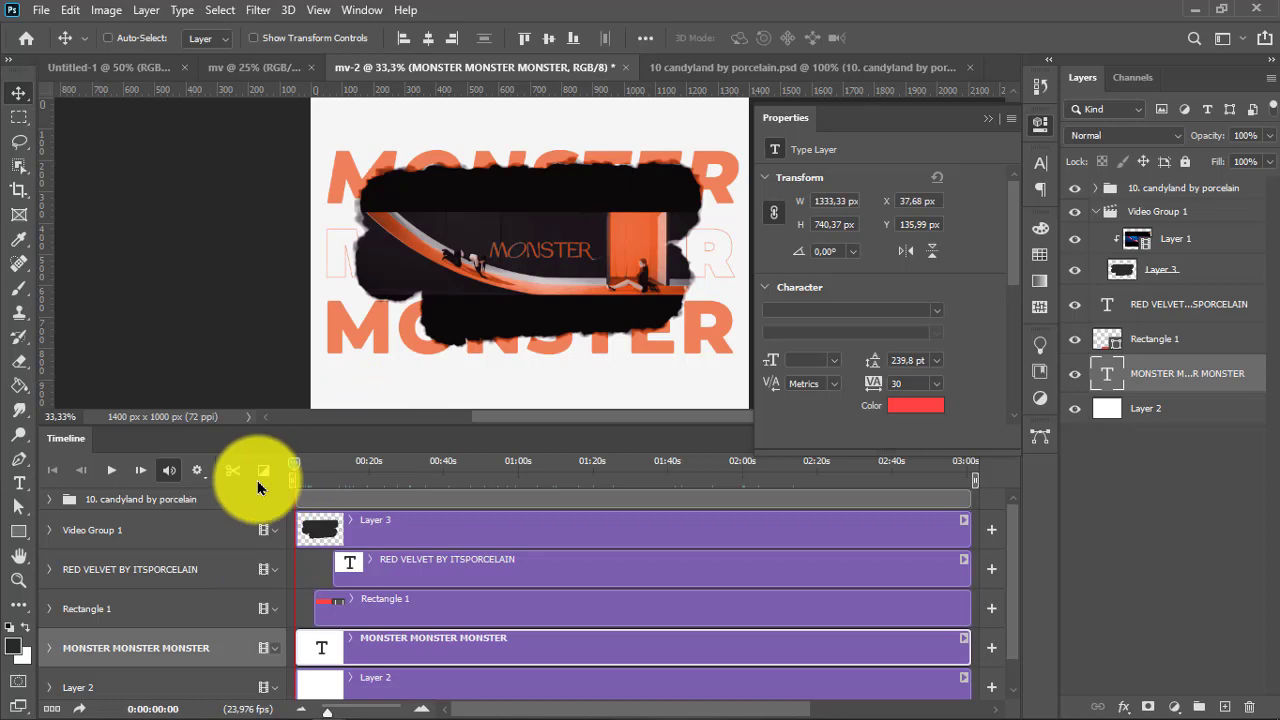
{"action": "left_click", "coordinate": [118, 474]}
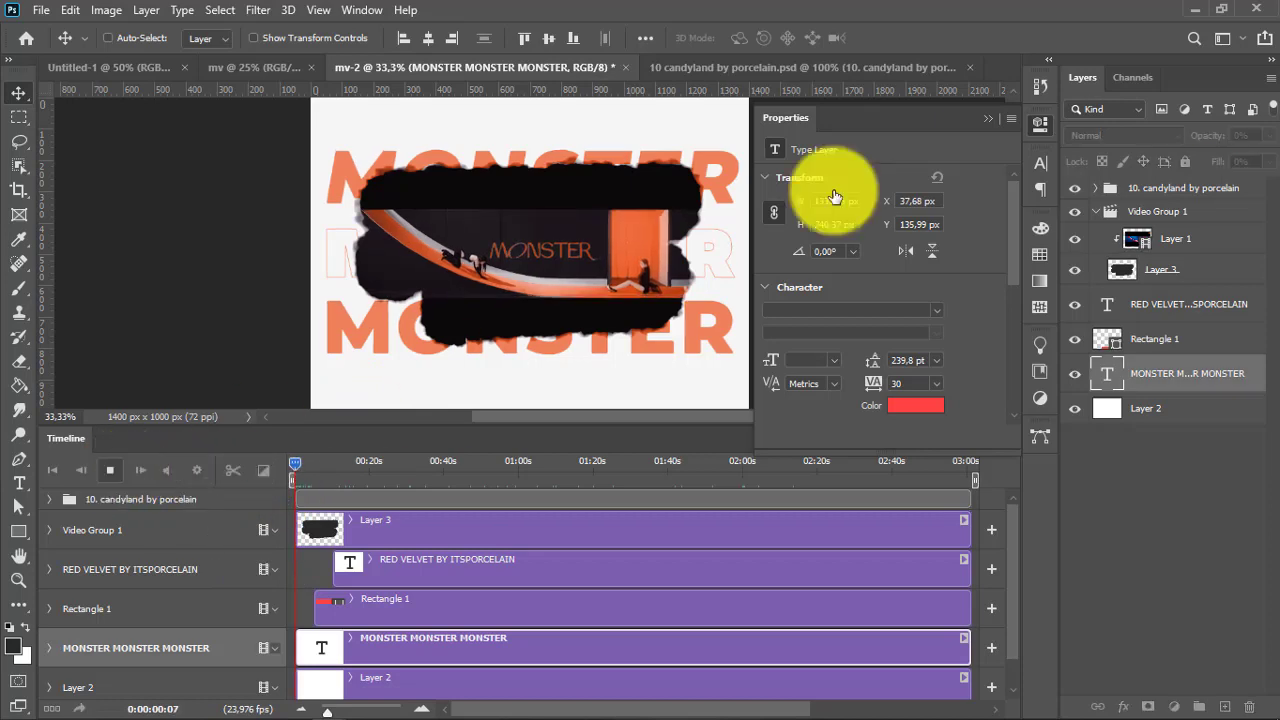
{"action": "left_click", "coordinate": [988, 119]}
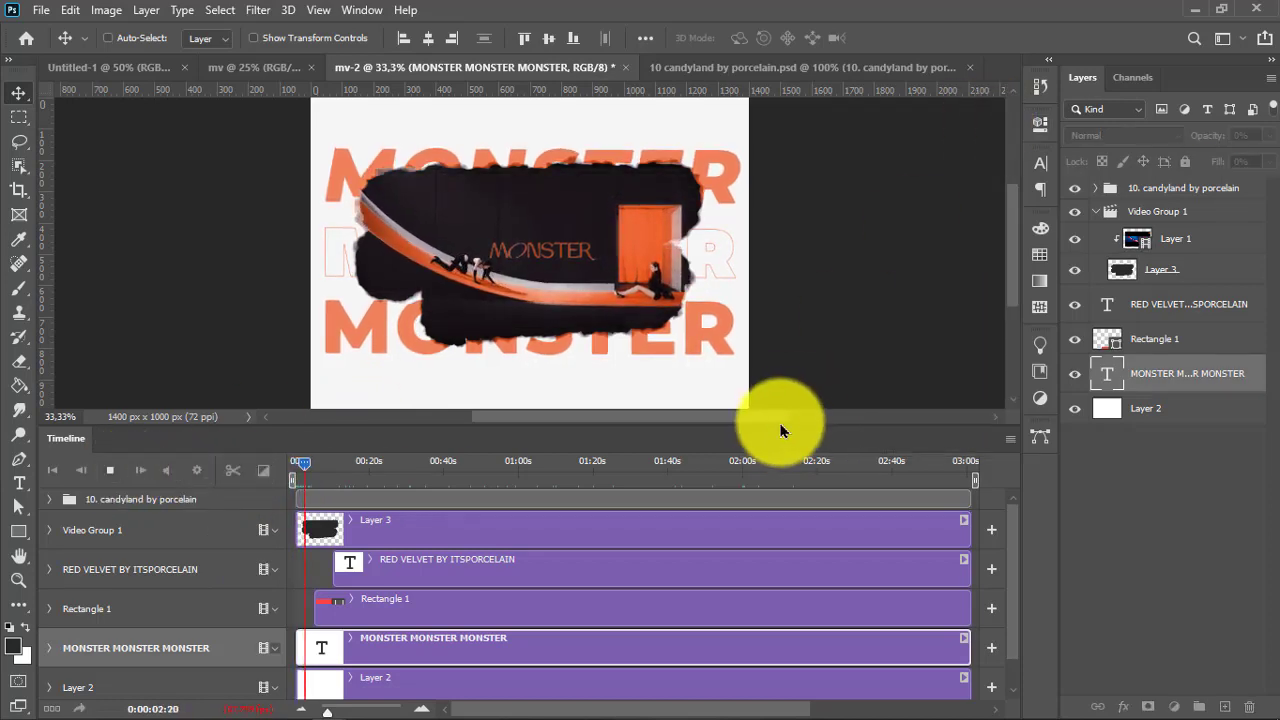